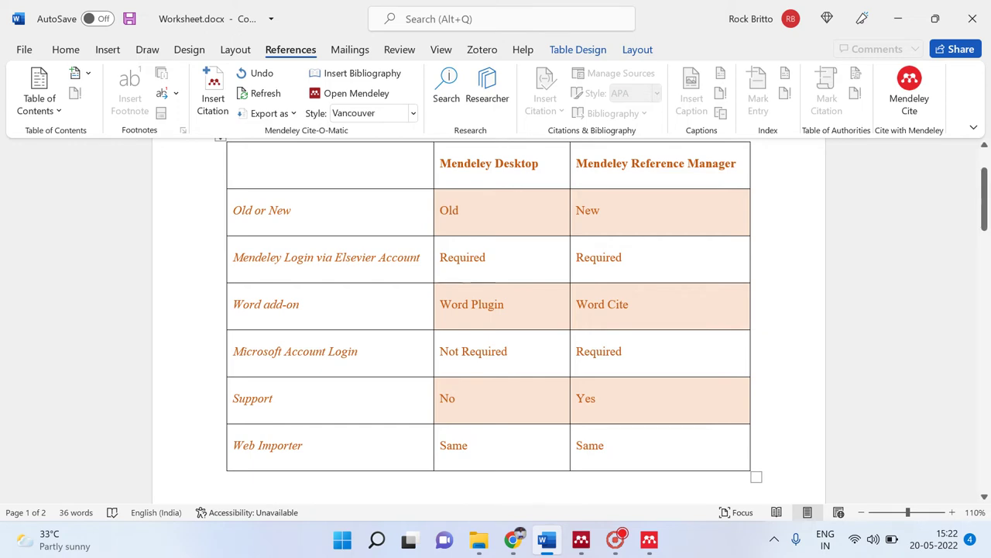
Step: View the Mendeley Desktop download page in Chrome and return to the comparison table in Word
left_click(512, 540)
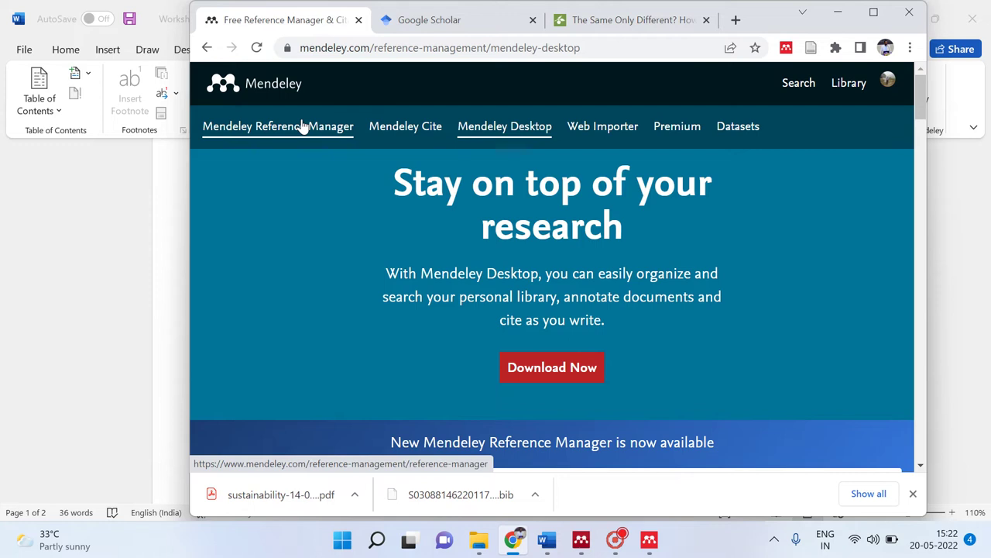
left_click(121, 213)
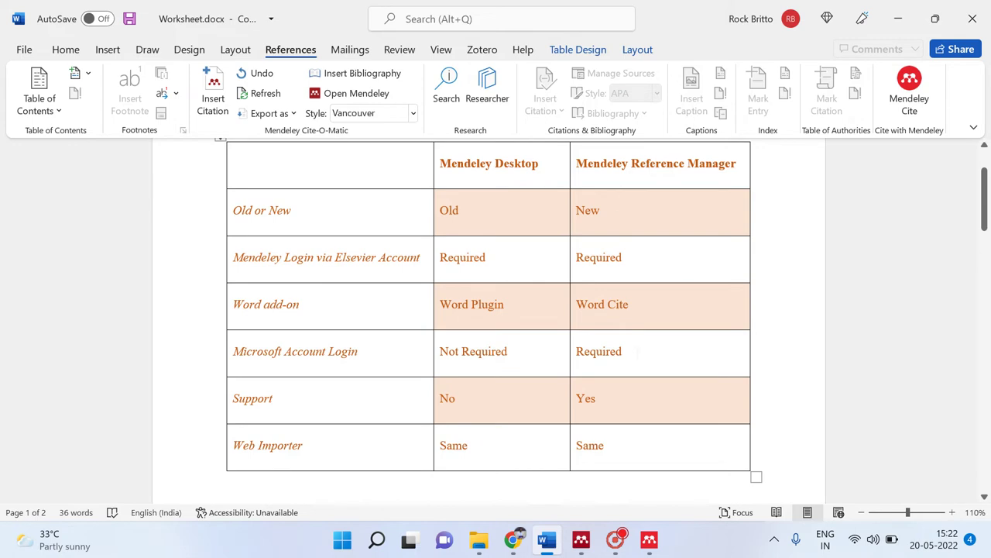
mouse_move(587, 546)
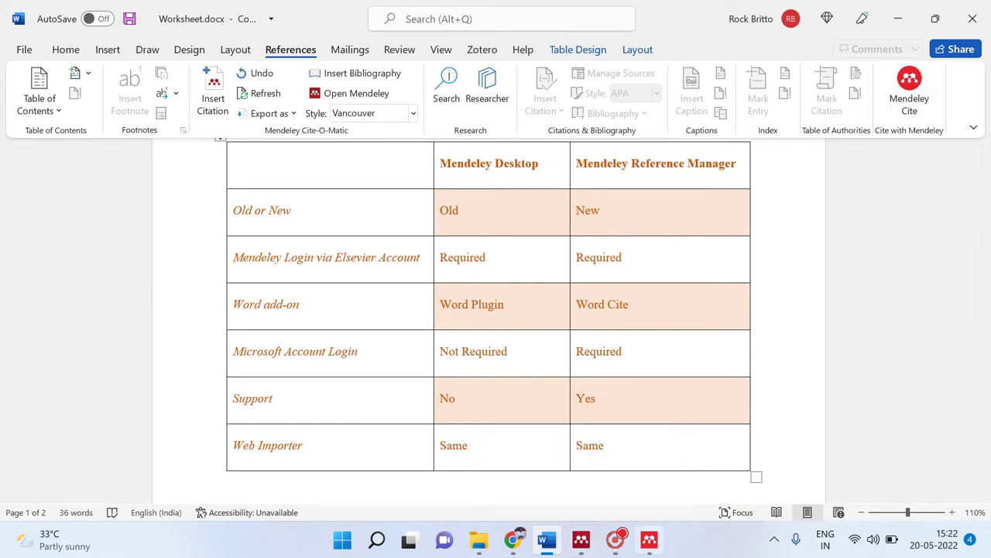
mouse_move(657, 549)
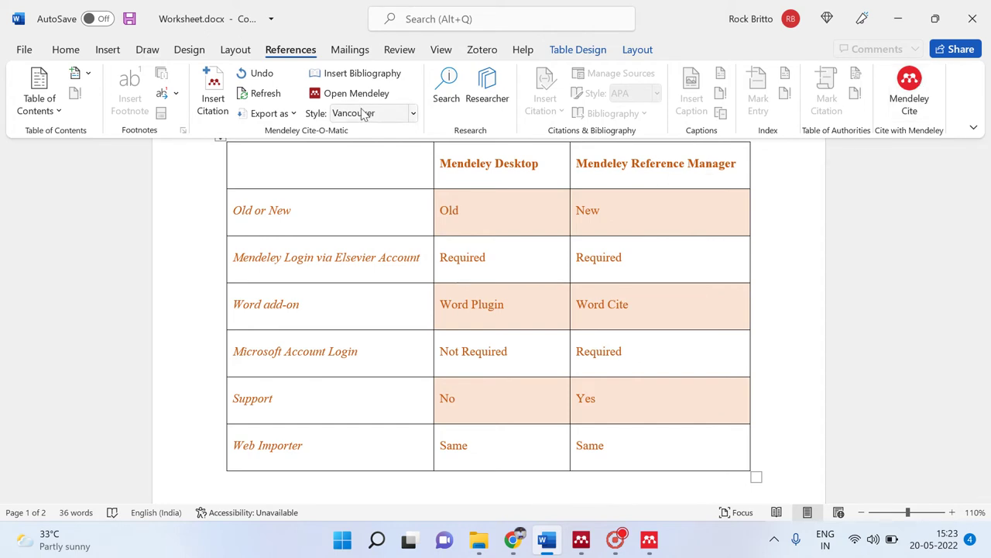
Step: Open Mendeley Desktop and Mendeley Reference Manager and compare their folders, collections and groups
left_click(583, 542)
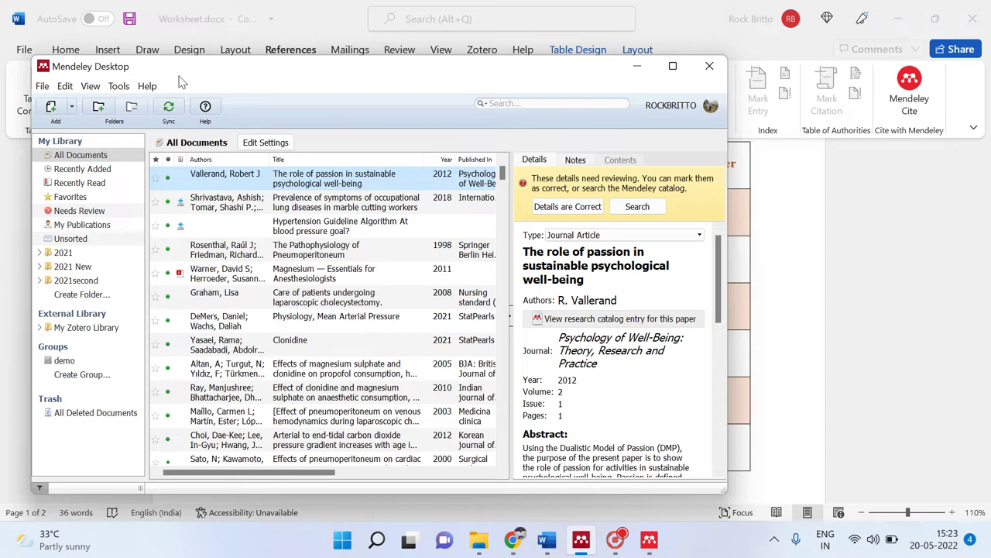
left_click(650, 540)
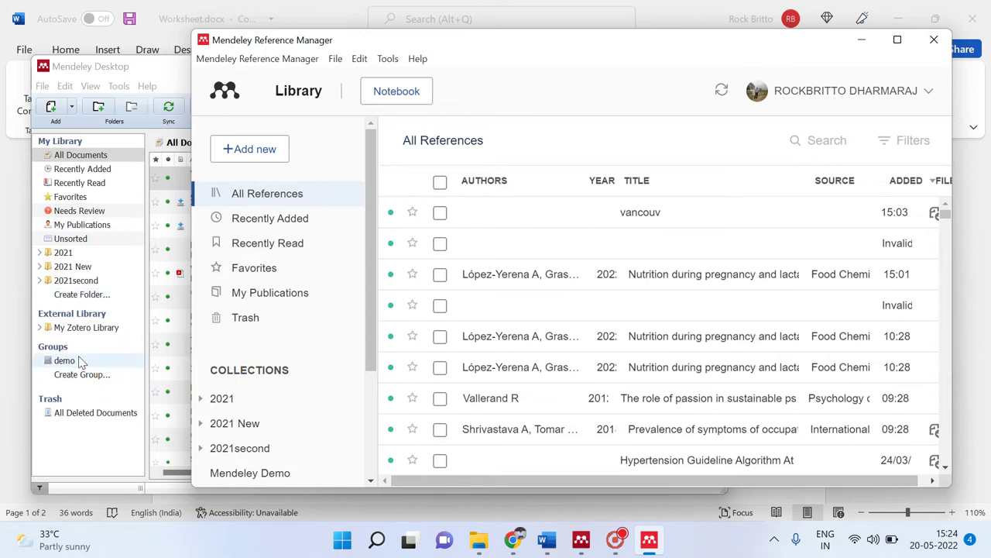
scroll(259, 411, "down", 3)
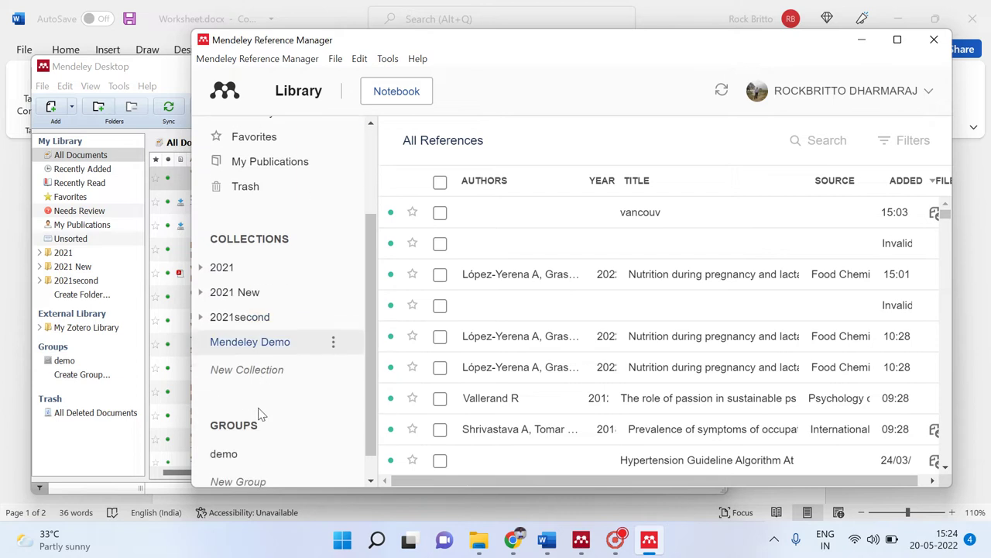
scroll(259, 425, "up", 3)
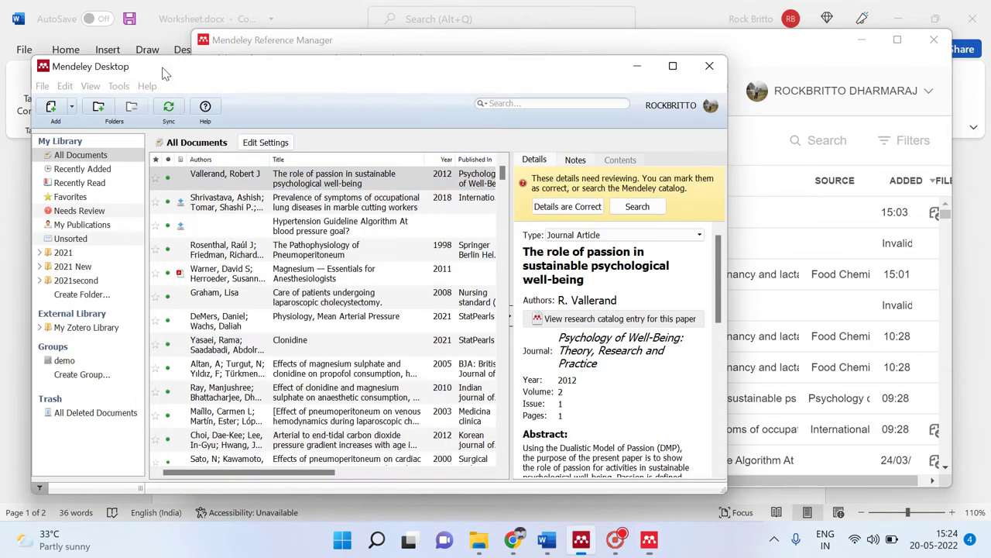
Step: Bring Mendeley Desktop forward to view its sync command, and synchronize the library in Mendeley Reference Manager
left_click(162, 74)
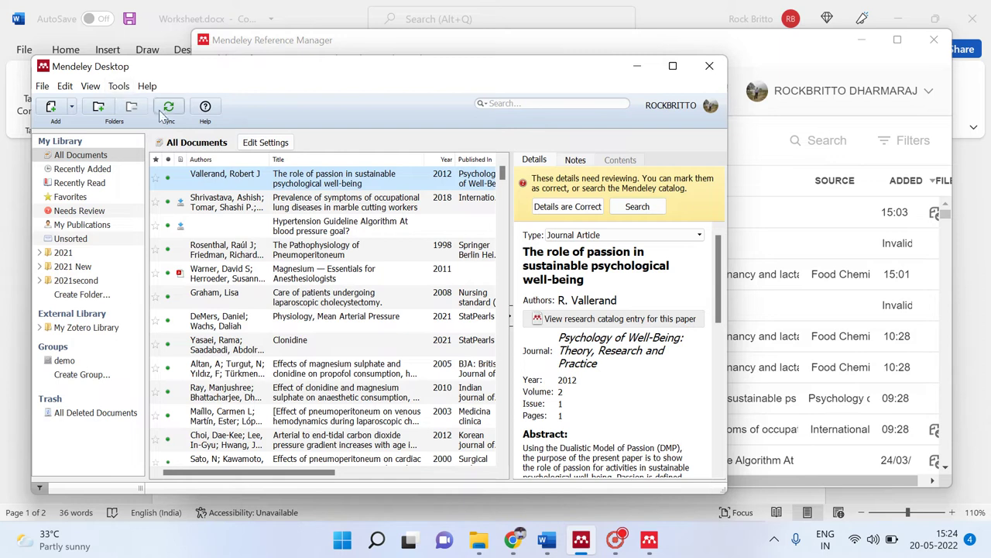
mouse_move(250, 72)
left_mouse_down()
mouse_move(215, 69)
mouse_move(236, 69)
left_mouse_up()
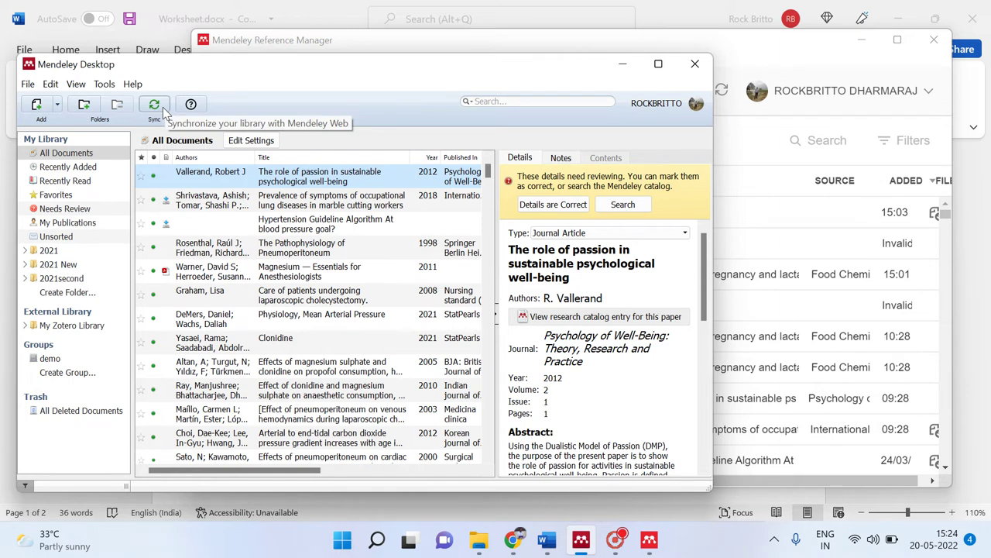
left_click(719, 98)
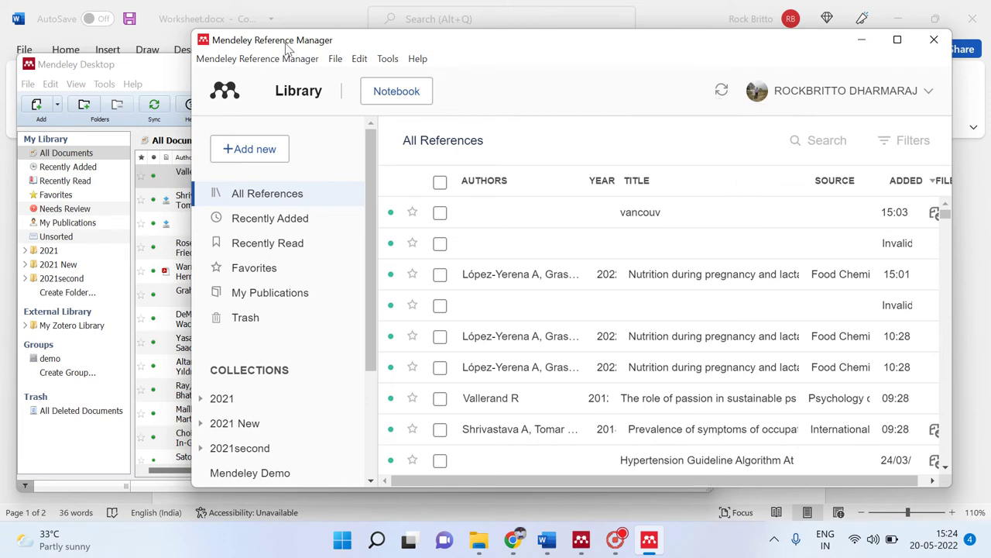
left_click(721, 93)
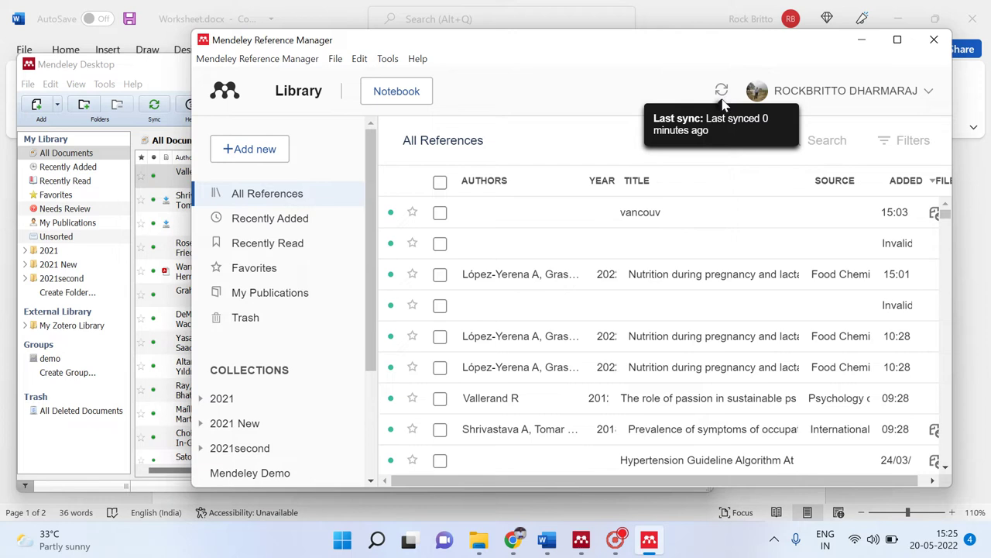
Step: Delete the "vancouv" and "Nutrition during pregnancy" references from the Mendeley Demo collection in Mendeley Reference Manager
left_click(862, 40)
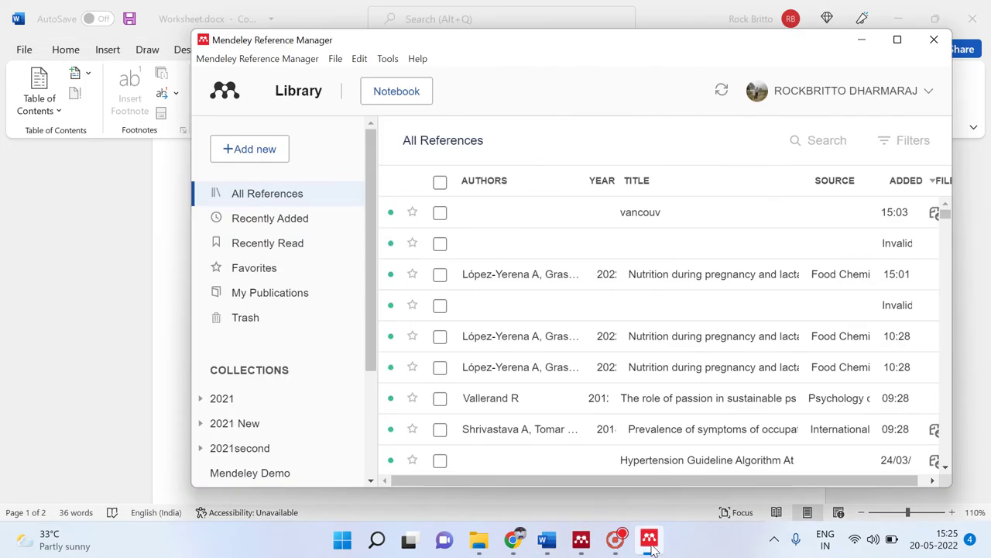
left_click(288, 472)
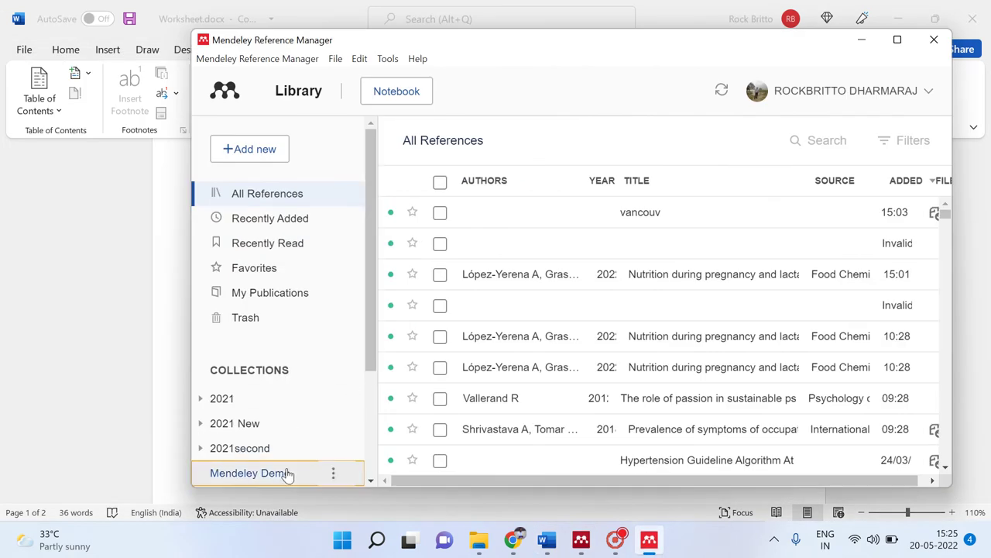
left_click(440, 212)
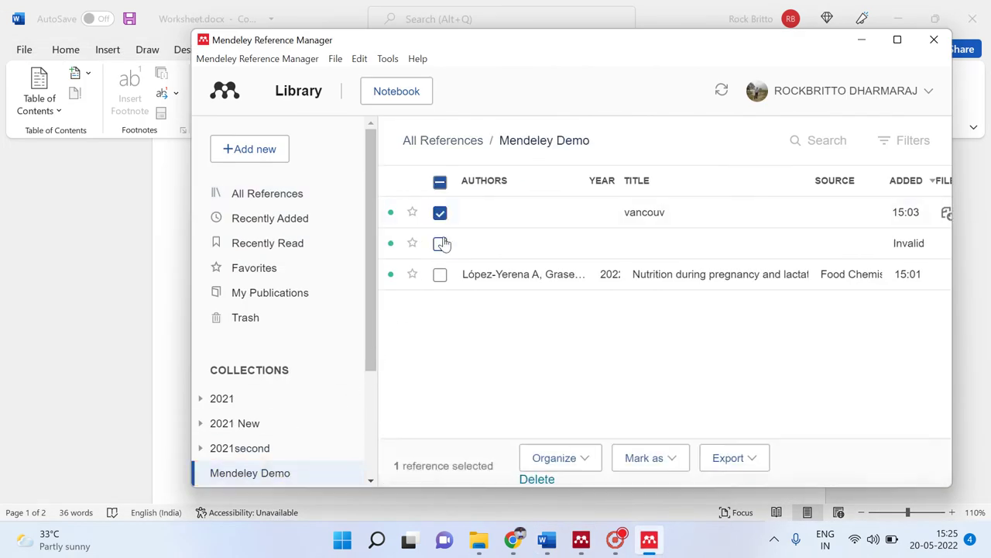
key("Delete")
scroll(302, 240, "down", 2)
scroll(318, 248, "up", 2)
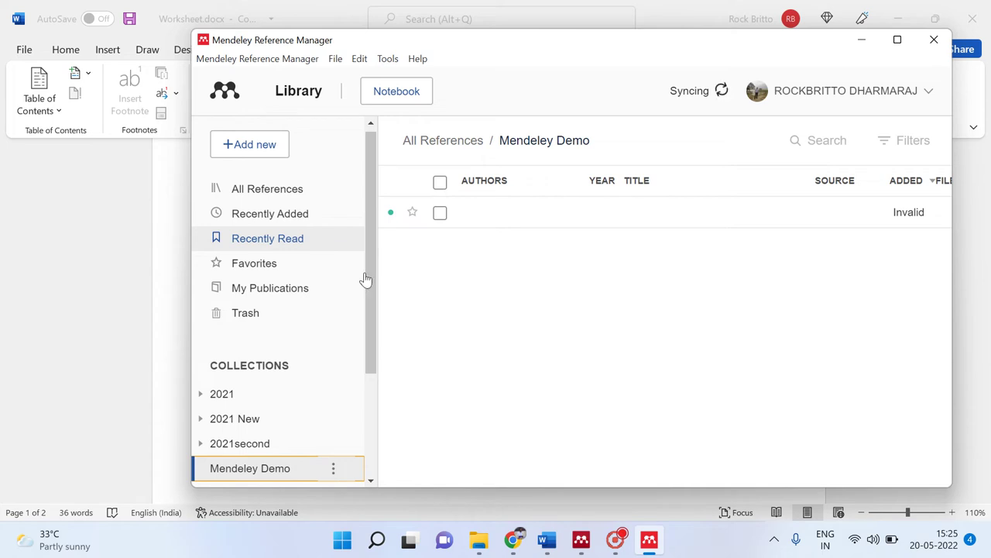
Step: In Chrome, add "The Same Only Different? How A Pandemic Shapes Consumer Organic Food Purchasing" to the Mendeley Demo collection with Mendeley Web Importer
left_click(518, 545)
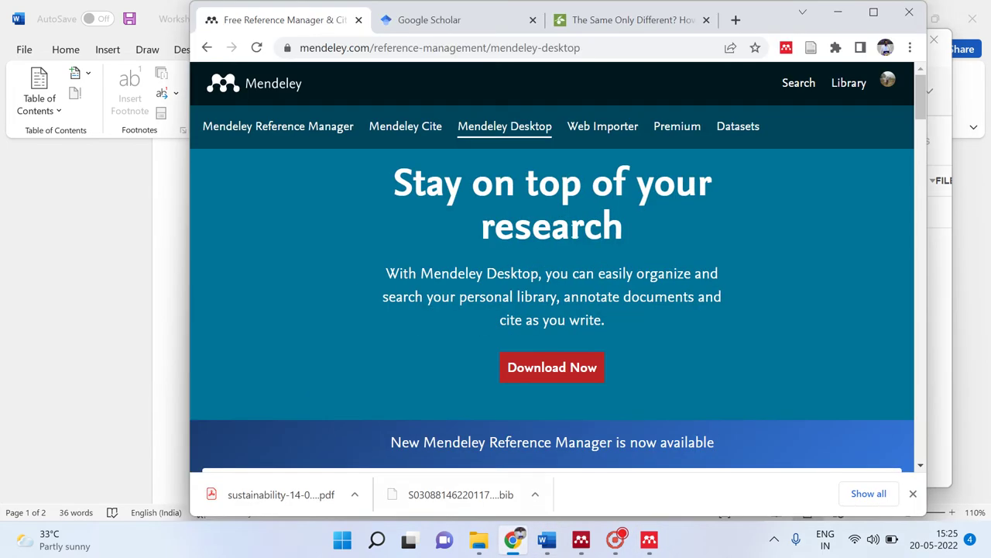
left_click(632, 20)
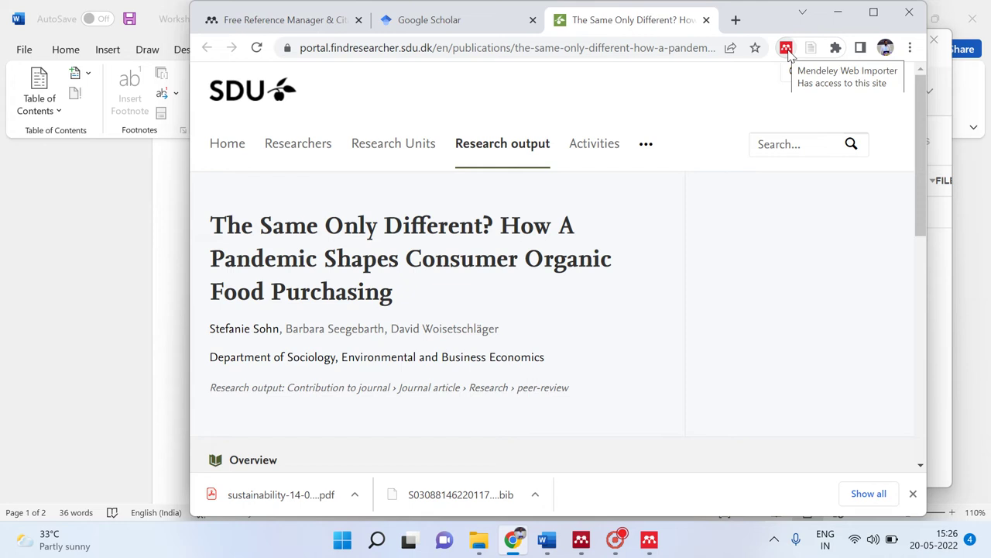
left_click(786, 48)
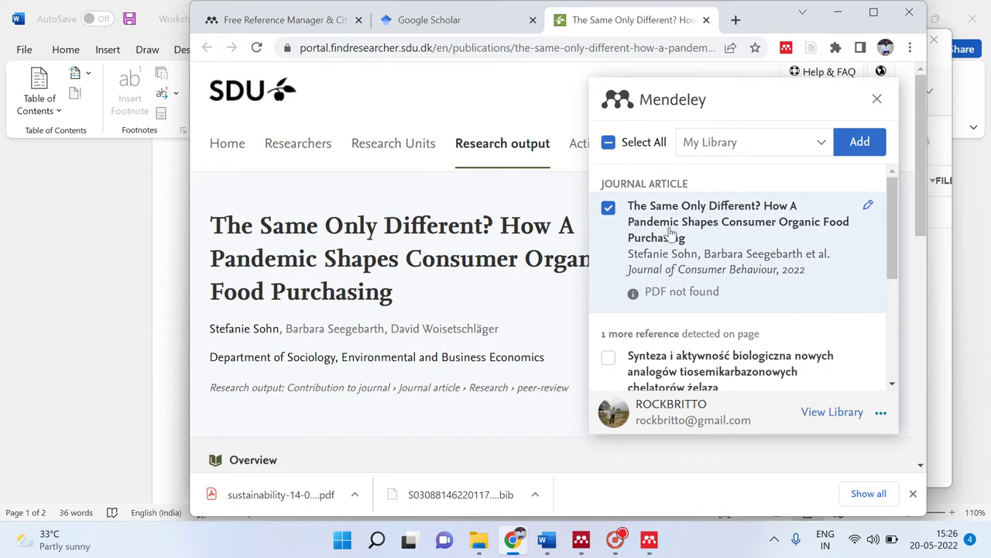
left_click(820, 142)
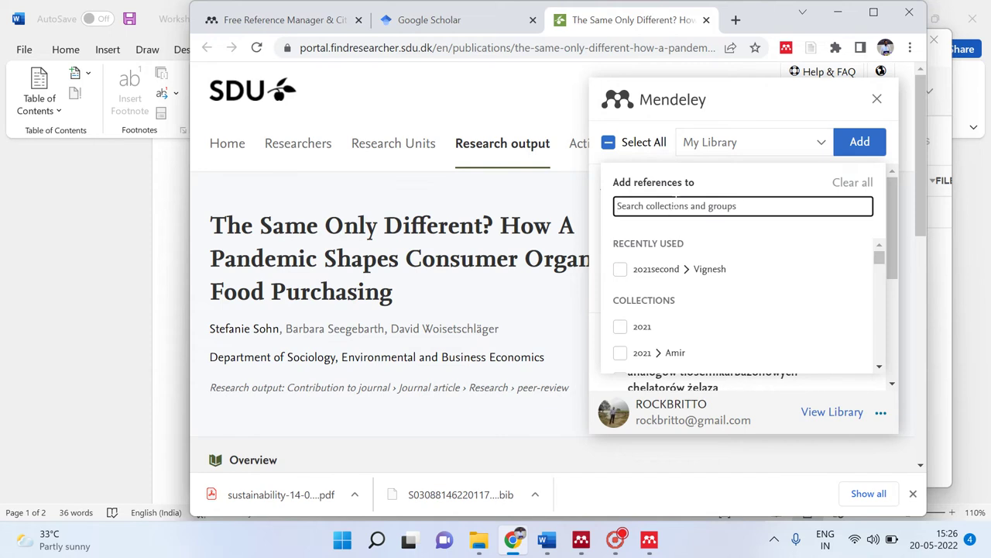
type("men")
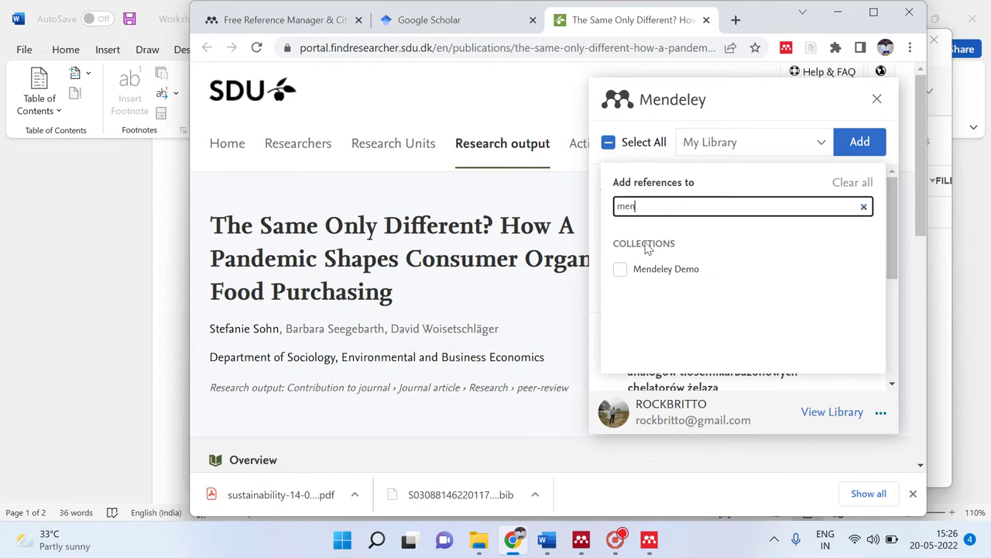
left_click(621, 271)
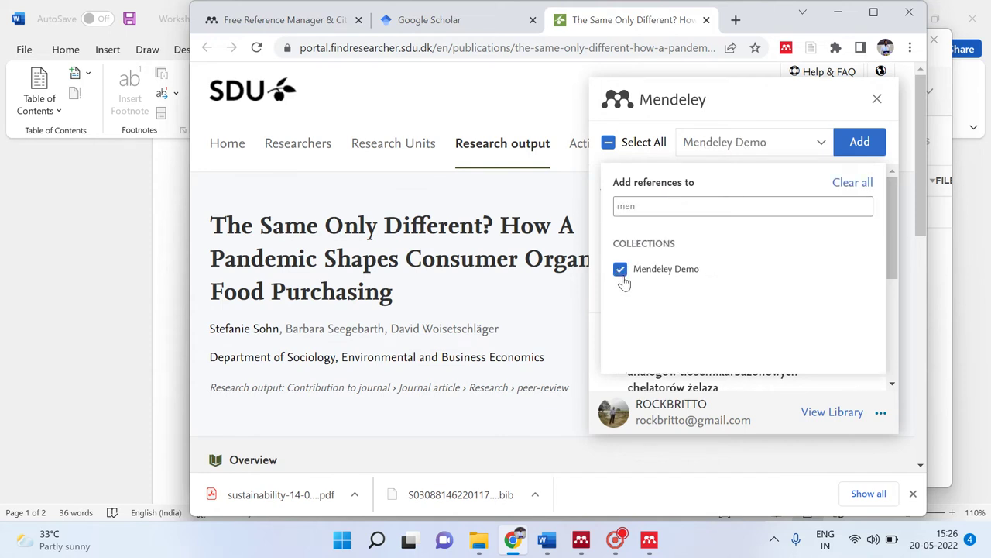
left_click(880, 153)
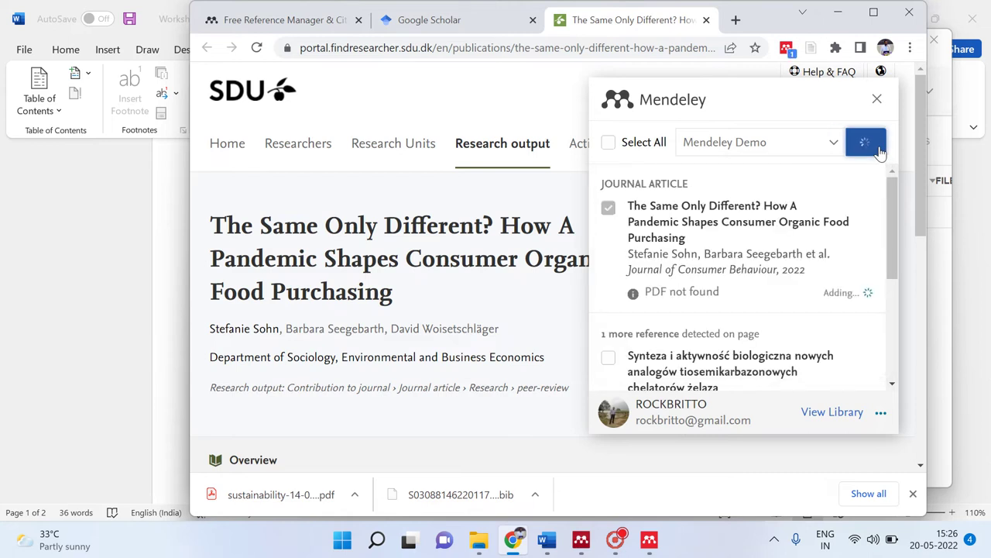
Step: Look at the sync command in Mendeley Desktop and the options for adding references in Mendeley Reference Manager
left_click(165, 223)
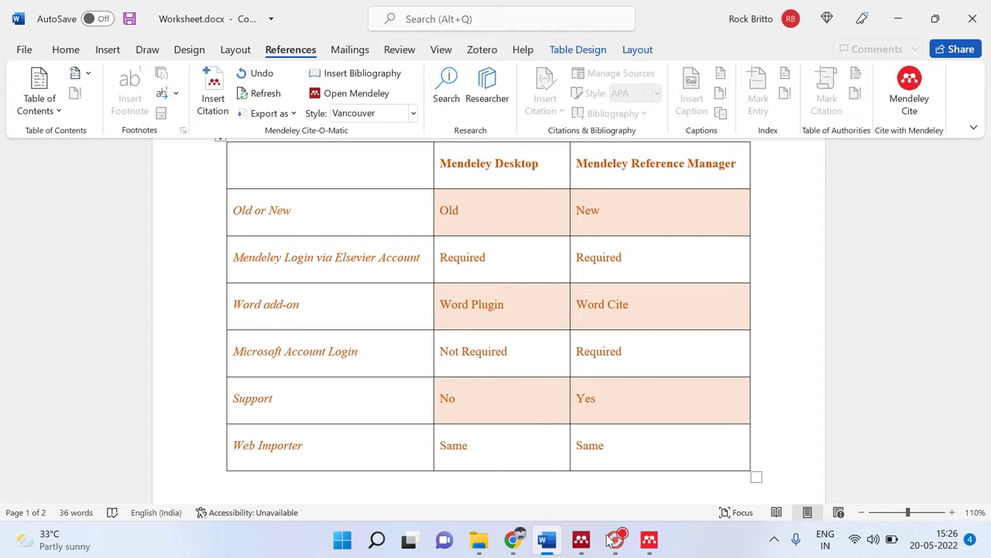
mouse_move(581, 540)
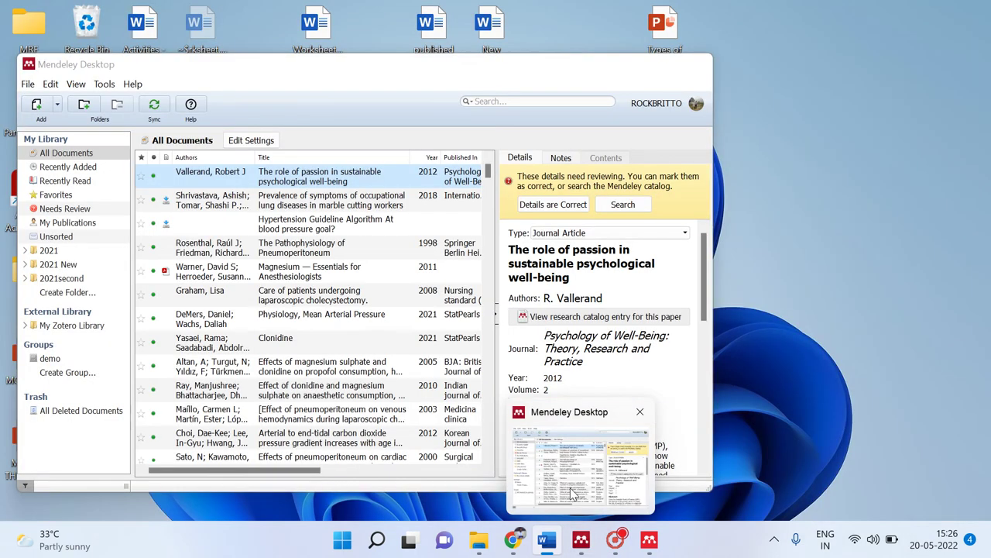
left_click(573, 500)
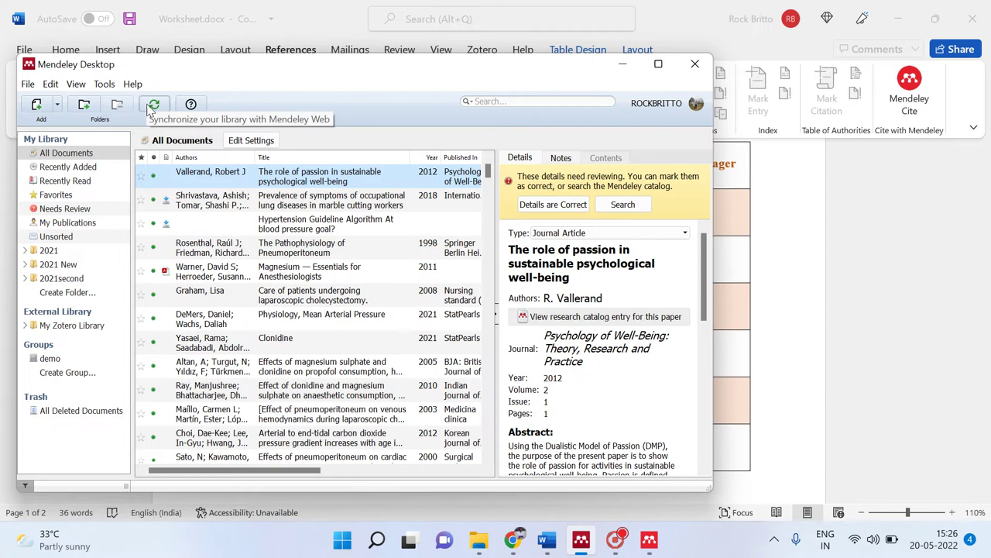
left_click(652, 552)
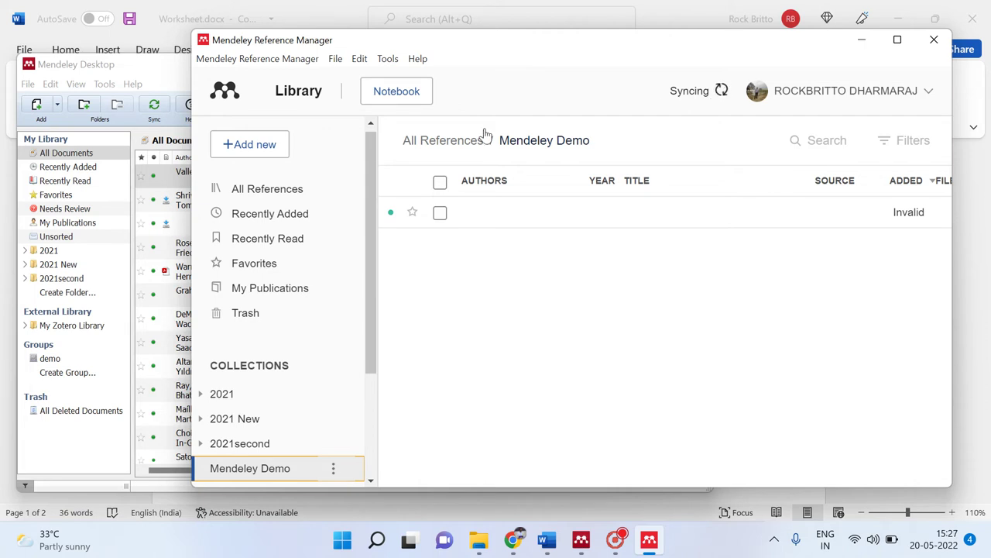
left_click(256, 145)
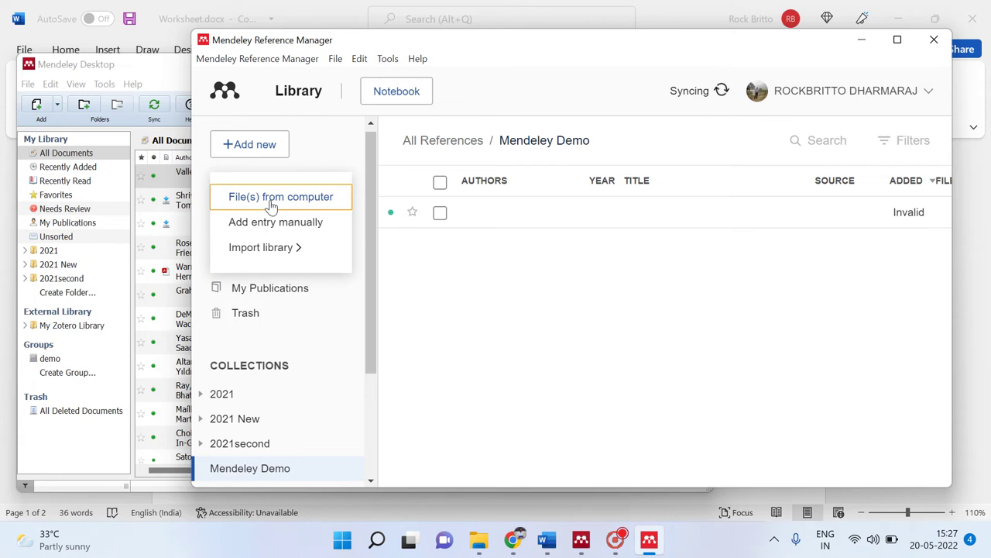
Step: Download the mdpi.com PDF from Google Scholar in Chrome and add it to the Mendeley Demo collection in Mendeley Reference Manager
left_click(518, 544)
left_click(423, 20)
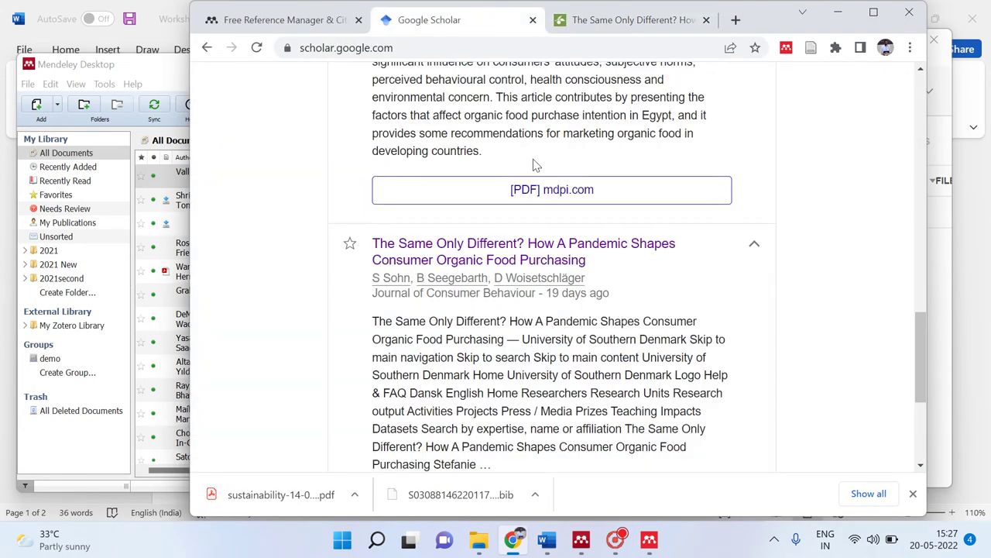
left_click(553, 194)
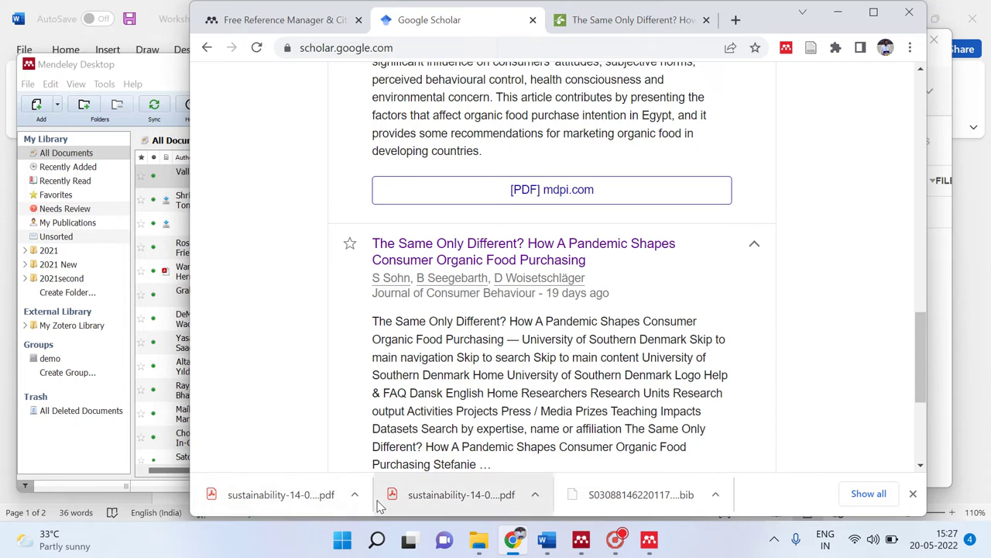
left_click_drag(327, 505, 943, 299)
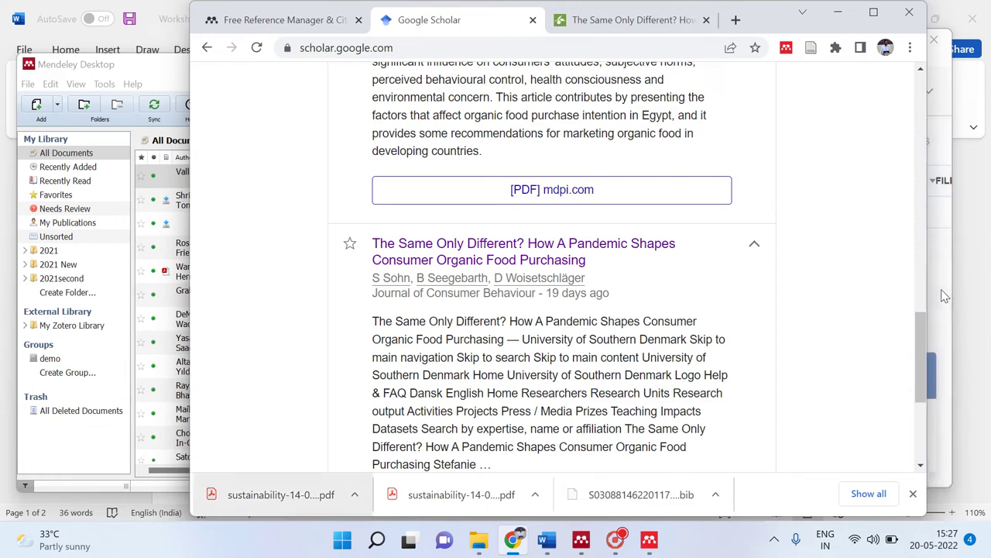
left_click(936, 132)
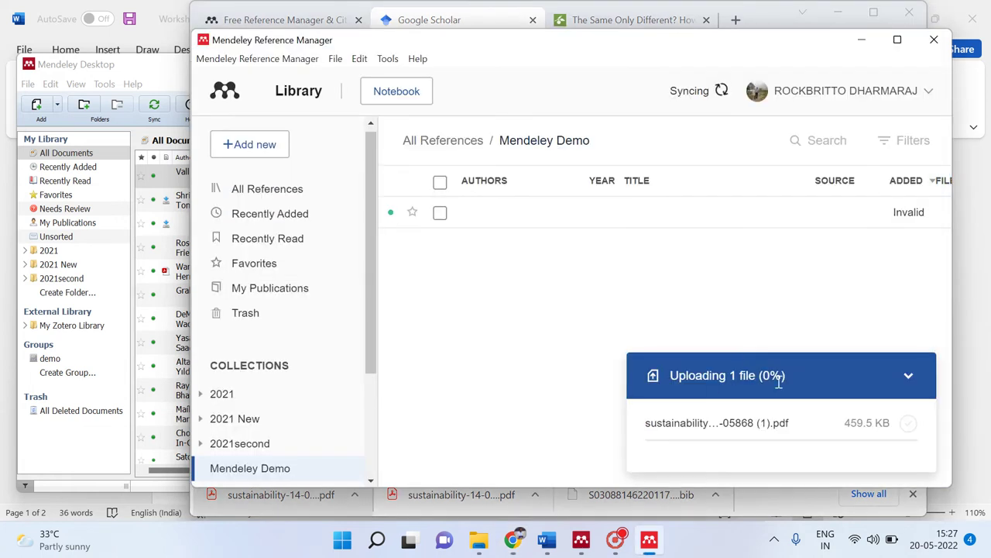
Step: Add the file "sustainability-14-05868 (1).pdf" from the computer's Downloads folder to the Mendeley Demo collection
left_click(264, 151)
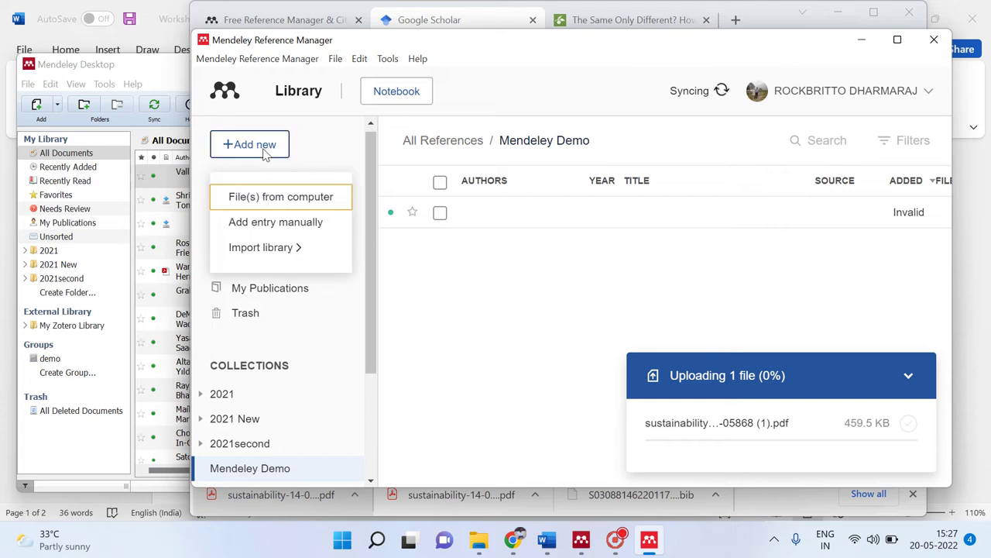
left_click(261, 197)
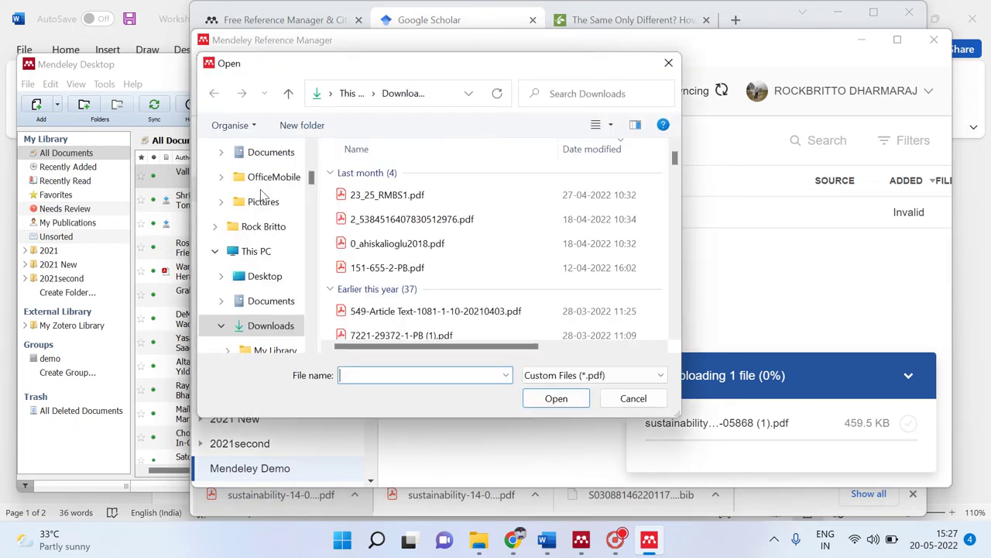
left_click(393, 196)
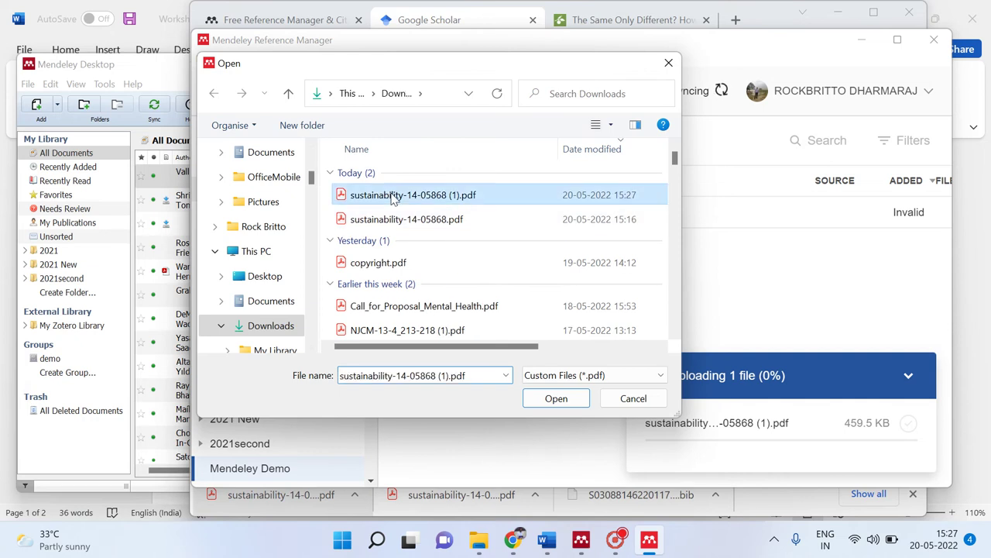
left_click(554, 399)
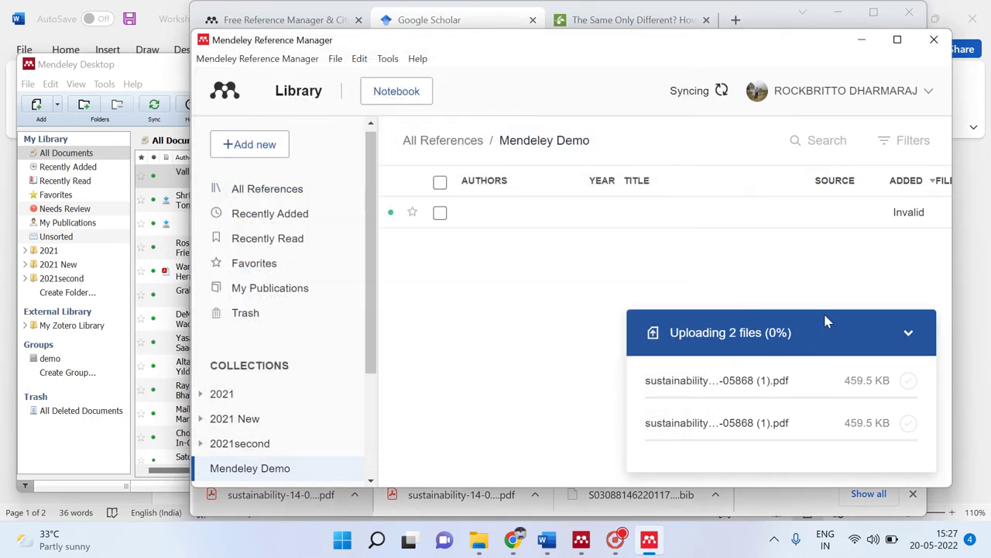
Step: In Chrome, open the sciencedirect.com article "Nutrition during pregnancy and lactation" from Google Scholar and export its citation to BibTeX
left_click(248, 147)
mouse_move(257, 248)
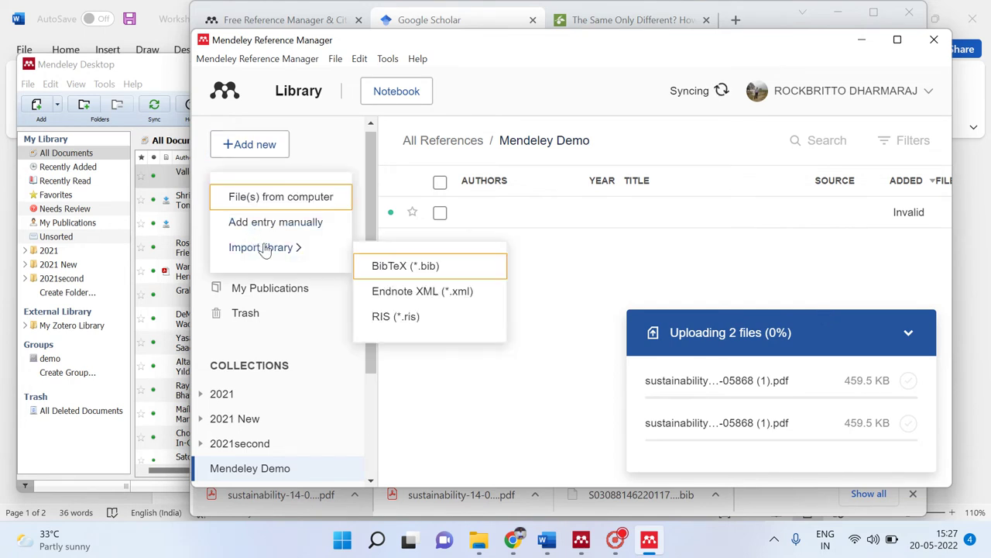
left_click(488, 23)
scroll(521, 249, "up", 5)
scroll(524, 249, "up", 3)
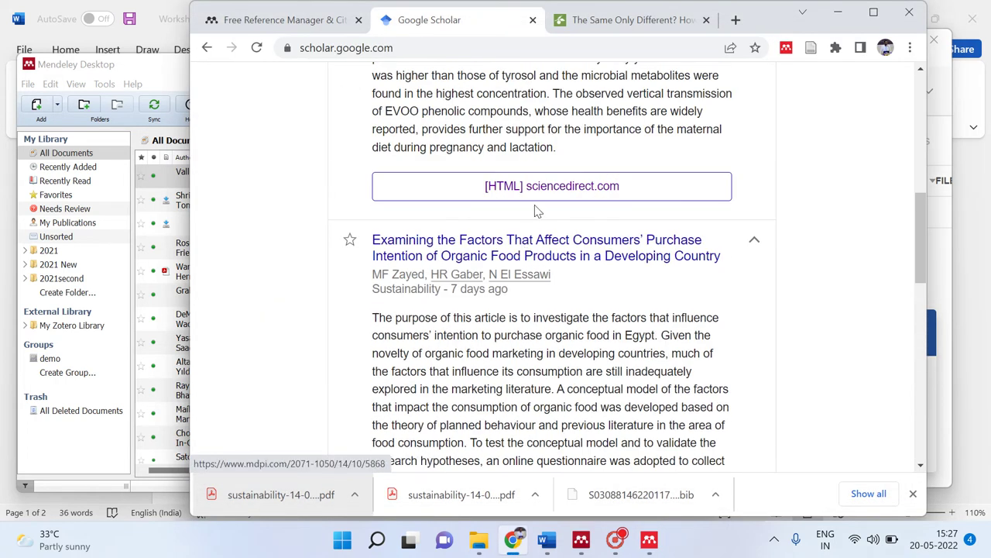
left_click(536, 191)
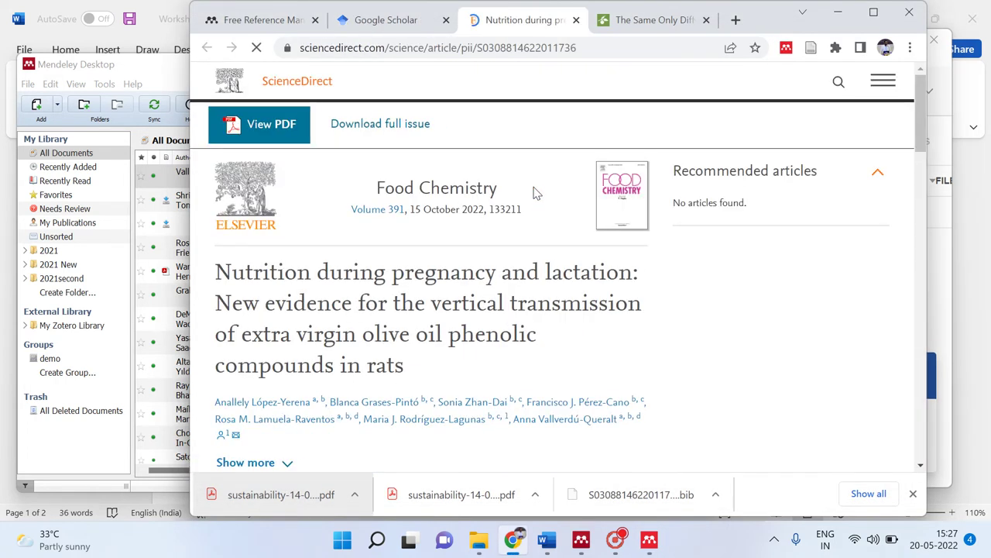
scroll(480, 271, "down", 2)
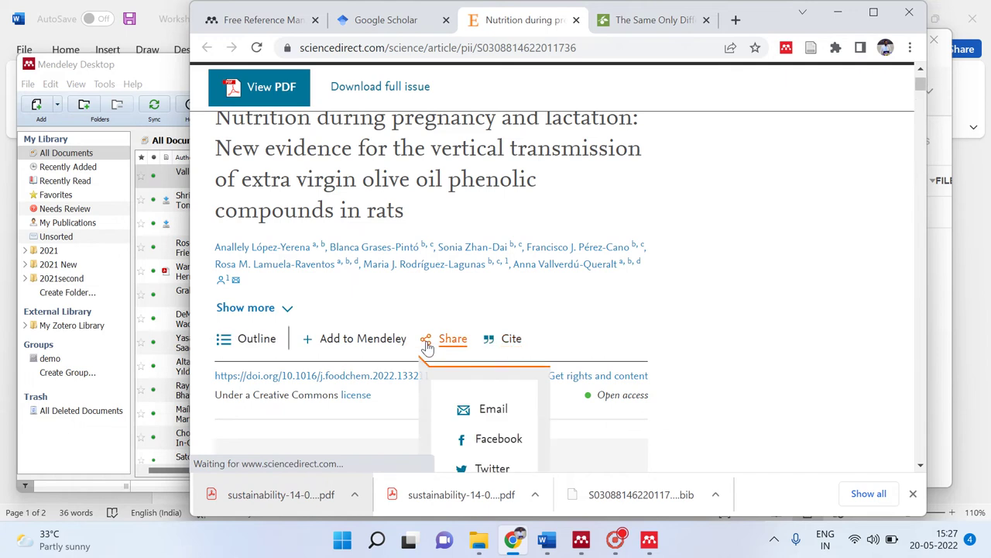
left_click(511, 345)
scroll(511, 345, "down", 2)
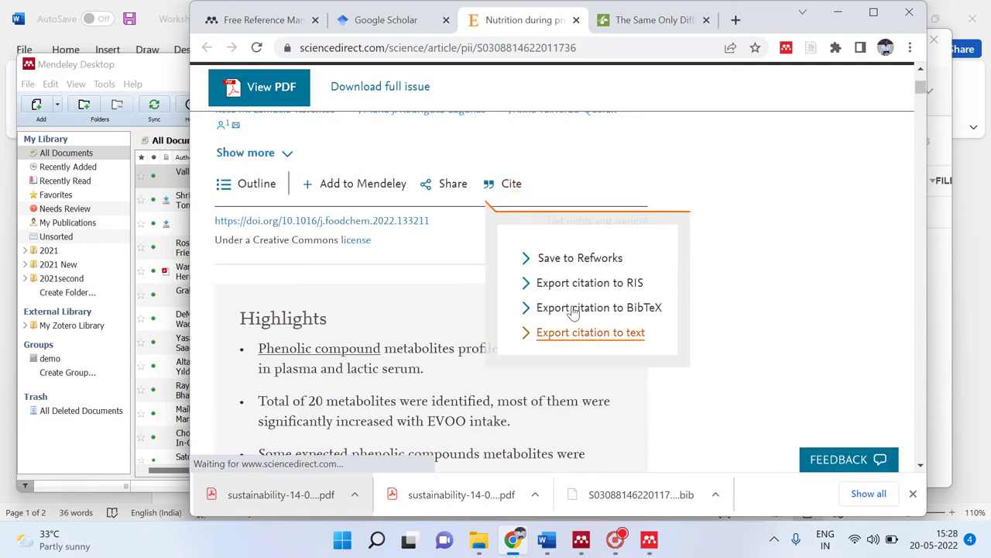
left_click(585, 320)
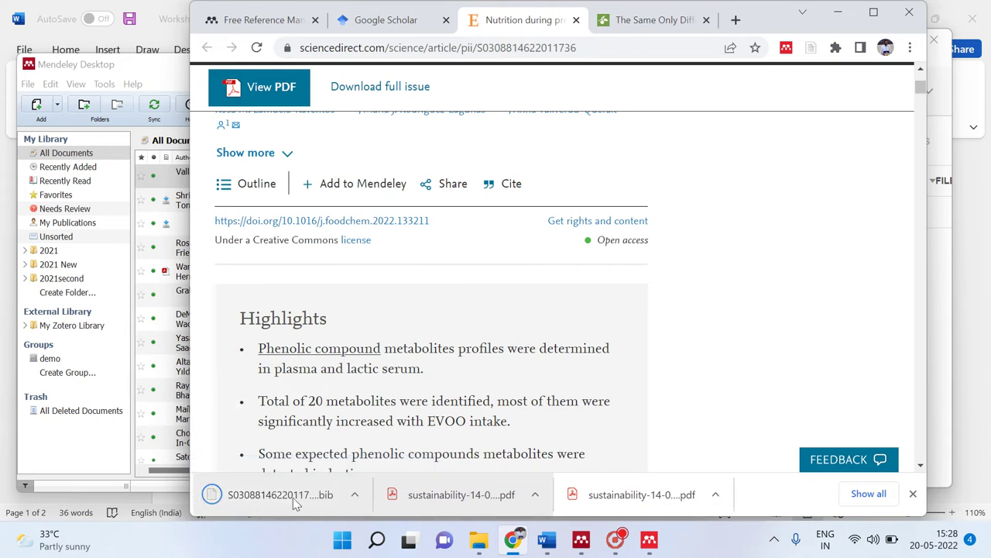
left_click(948, 282)
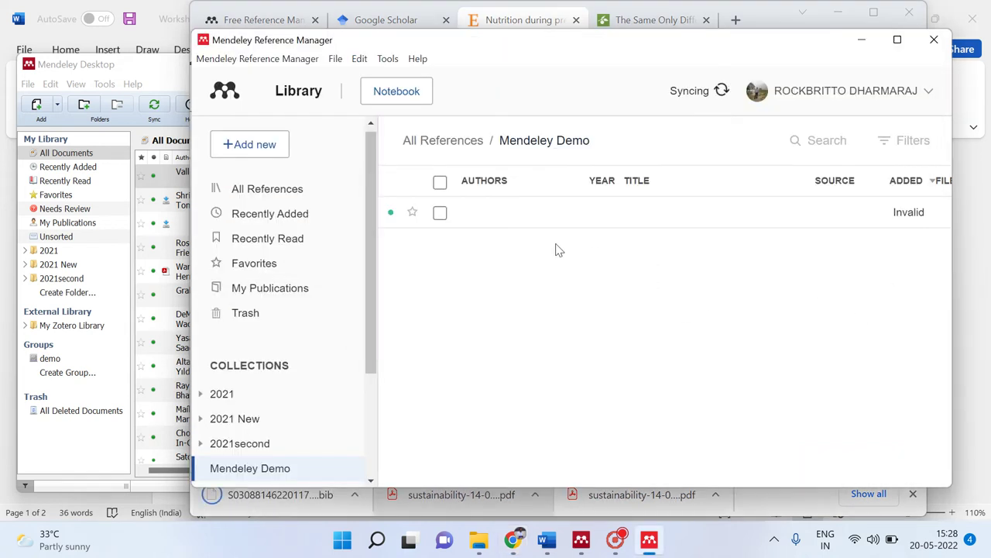
left_click(268, 147)
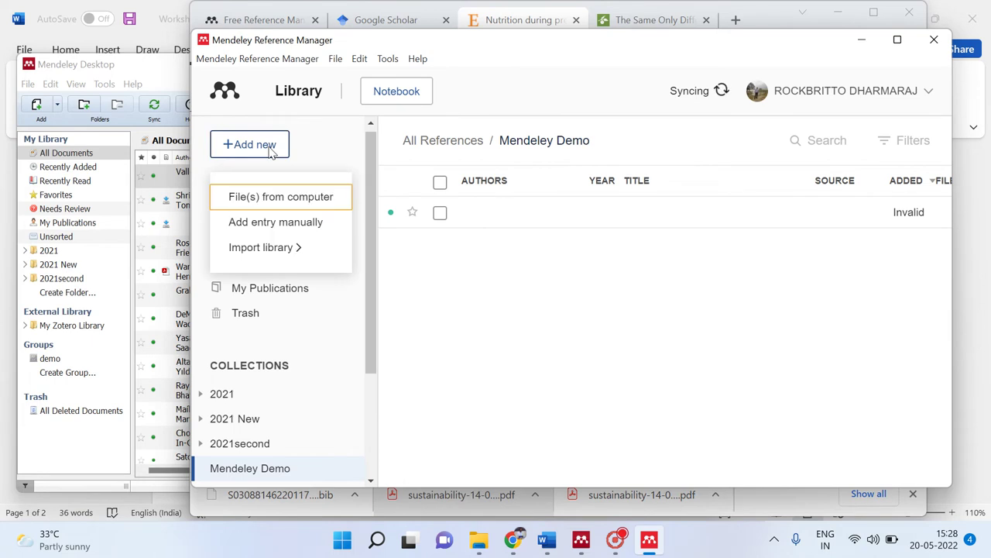
mouse_move(260, 248)
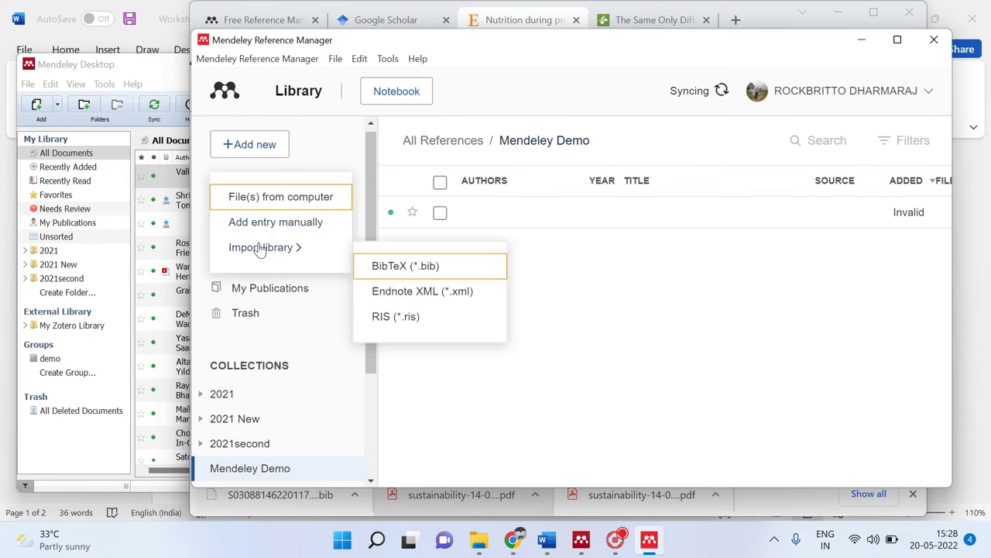
left_click(411, 267)
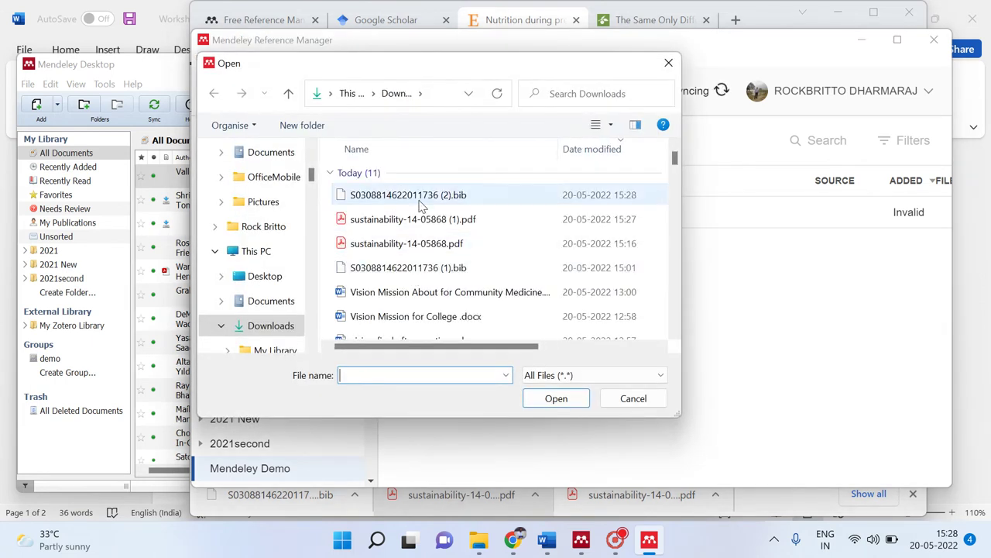
left_click(421, 202)
left_click(558, 399)
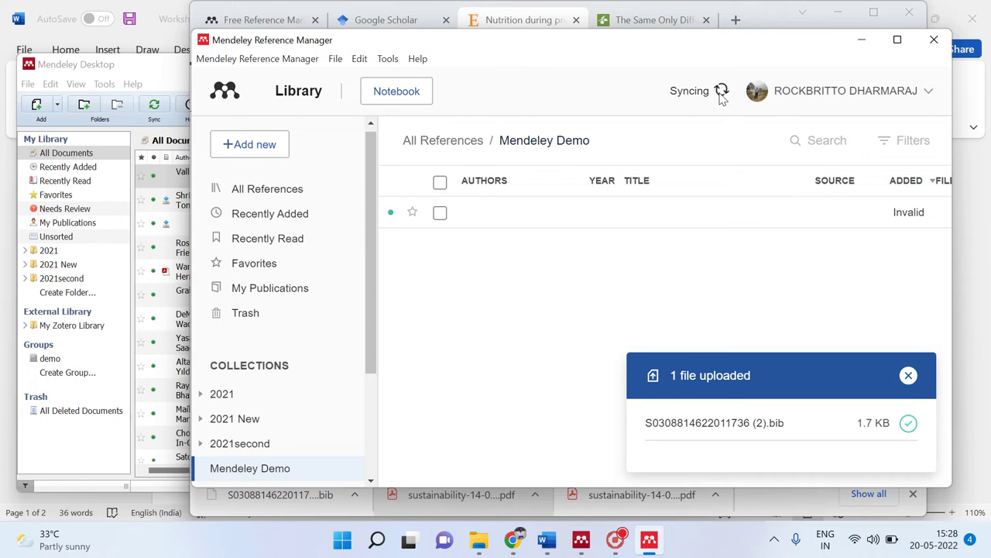
Step: Examine the manual entry form, its reference types and the fields for Hearing, and close it without adding an entry
left_click(268, 148)
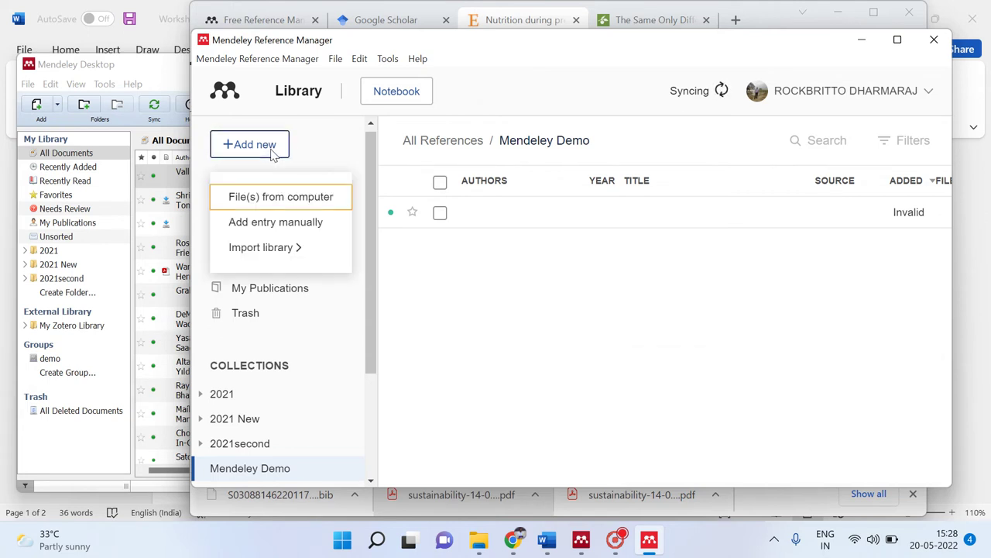
left_click(270, 228)
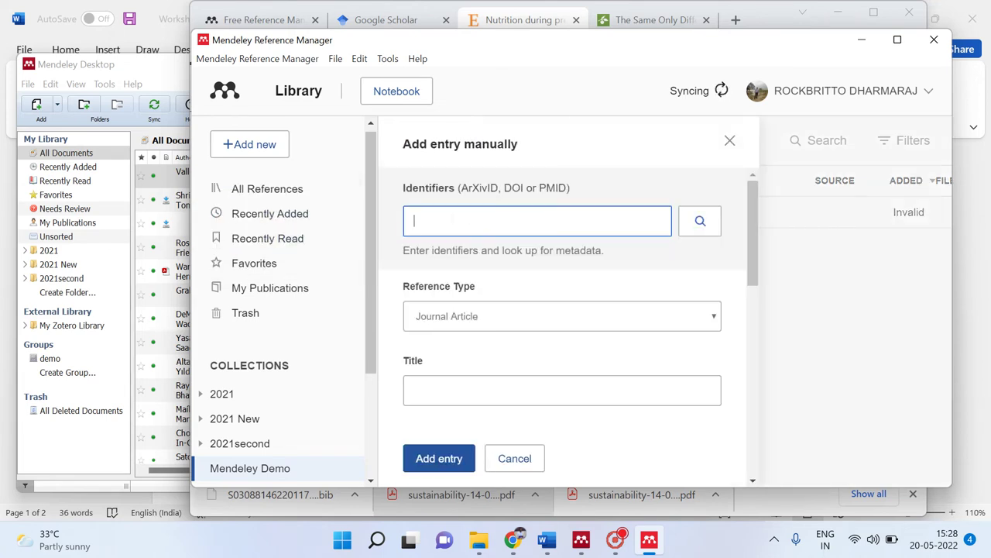
left_click(713, 320)
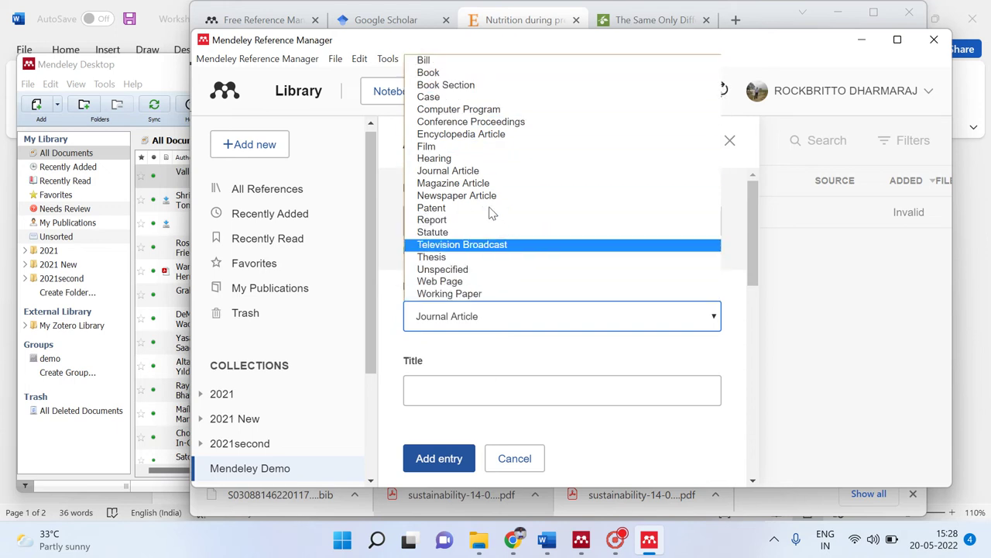
left_click(452, 161)
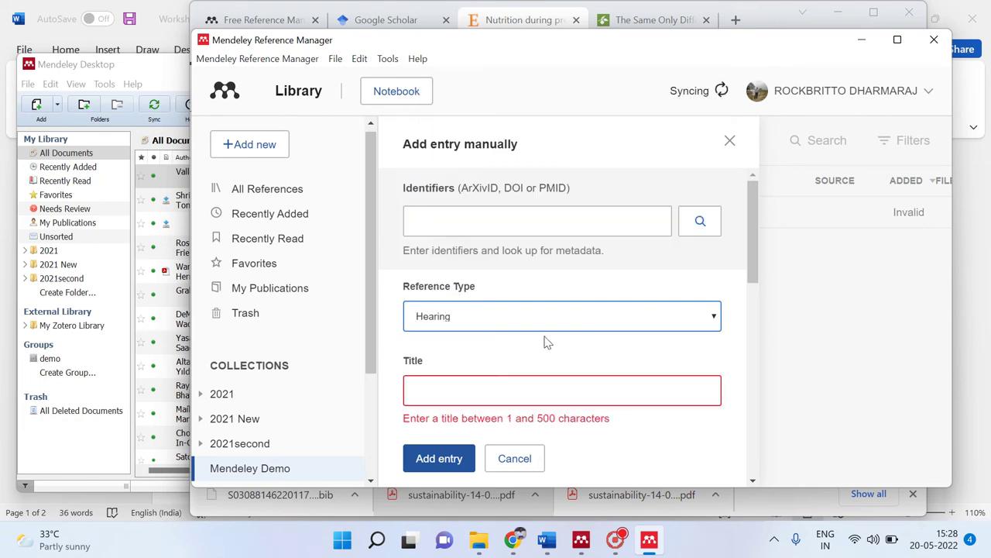
scroll(547, 341, "down", 5)
scroll(547, 349, "down", 3)
scroll(547, 350, "up", 3)
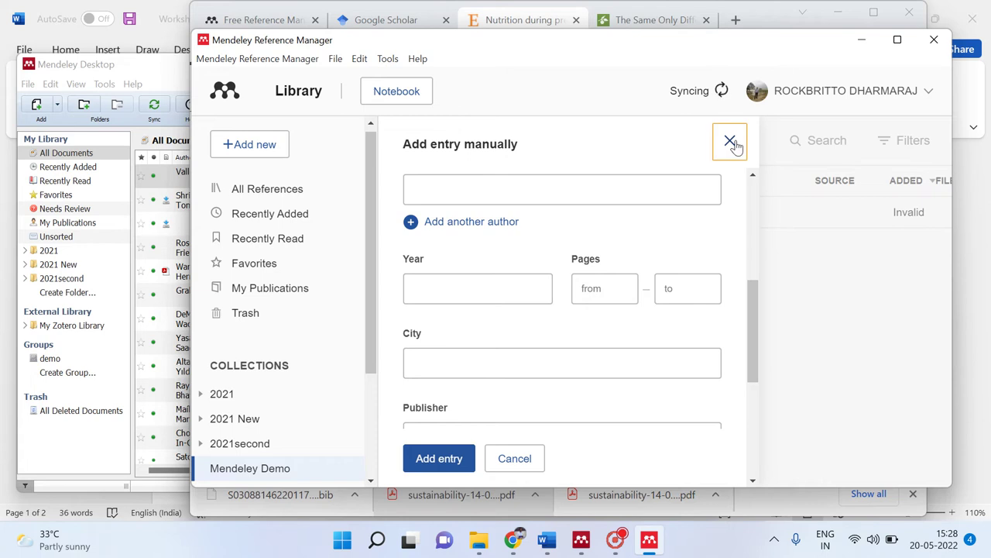
left_click(732, 143)
left_click(277, 198)
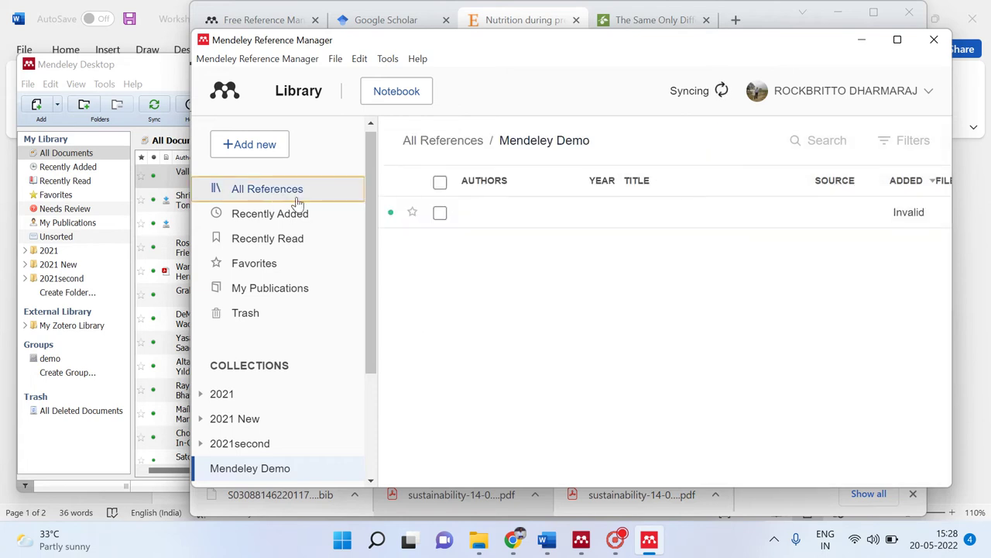
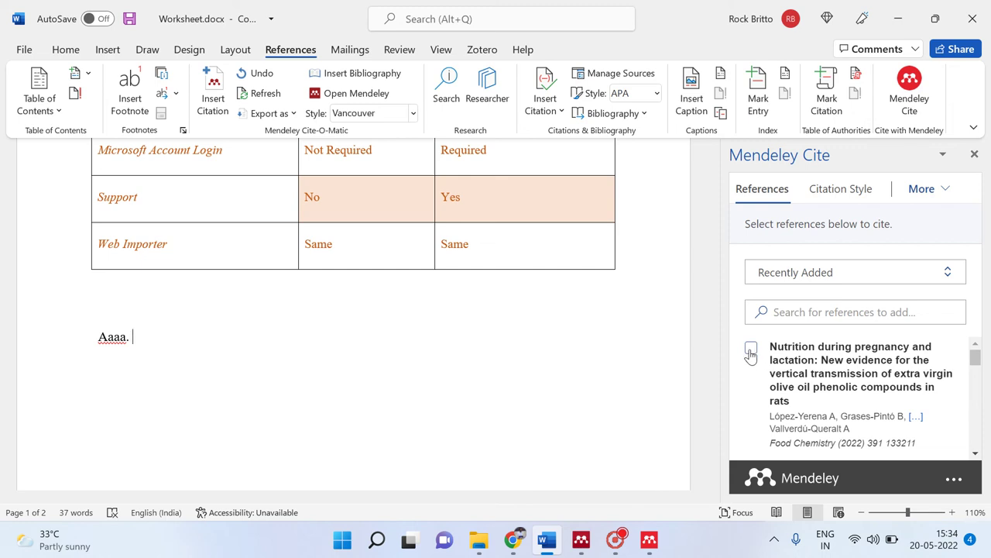
Step: In Word, cite "Nutrition during pregnancy and lactation" after "Aaaa." and add the line "Bbb." citing "The Same Only Different?" with Mendeley Cite
left_click(751, 352)
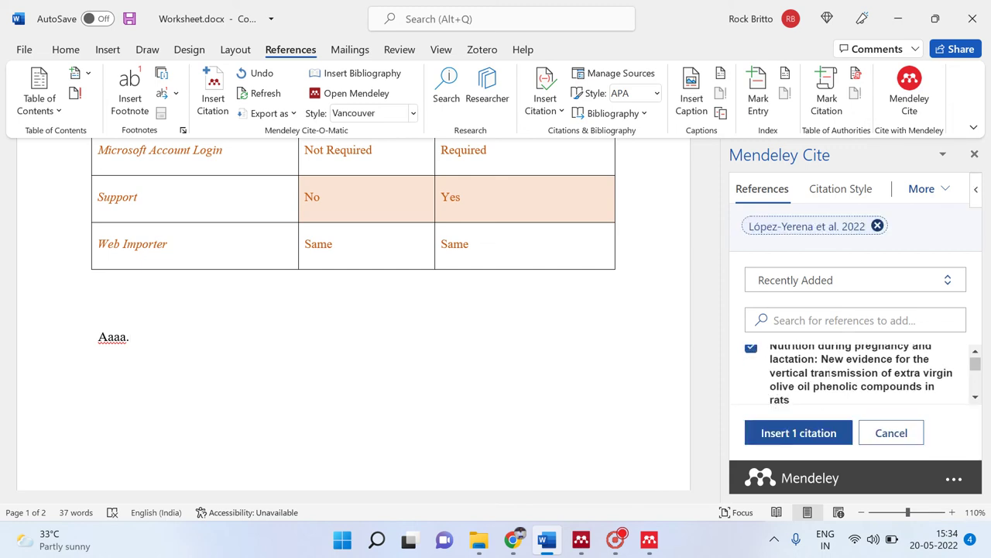
left_click(811, 425)
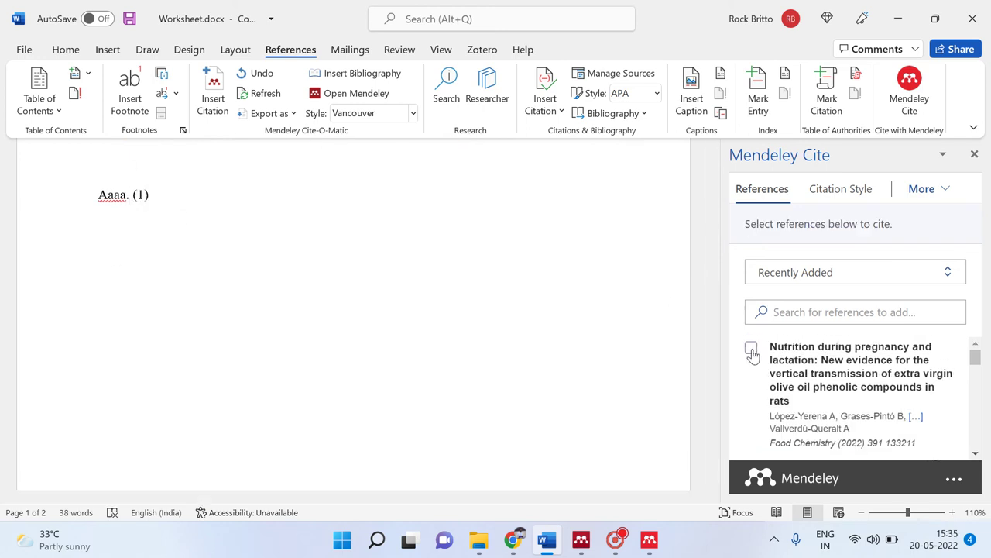
scroll(751, 354, "down", 2)
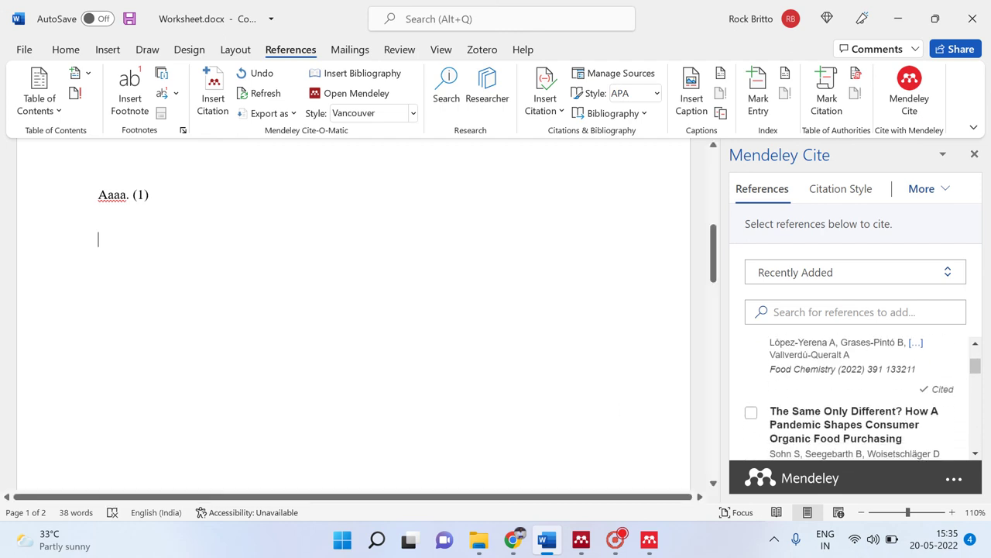
type("bbb.")
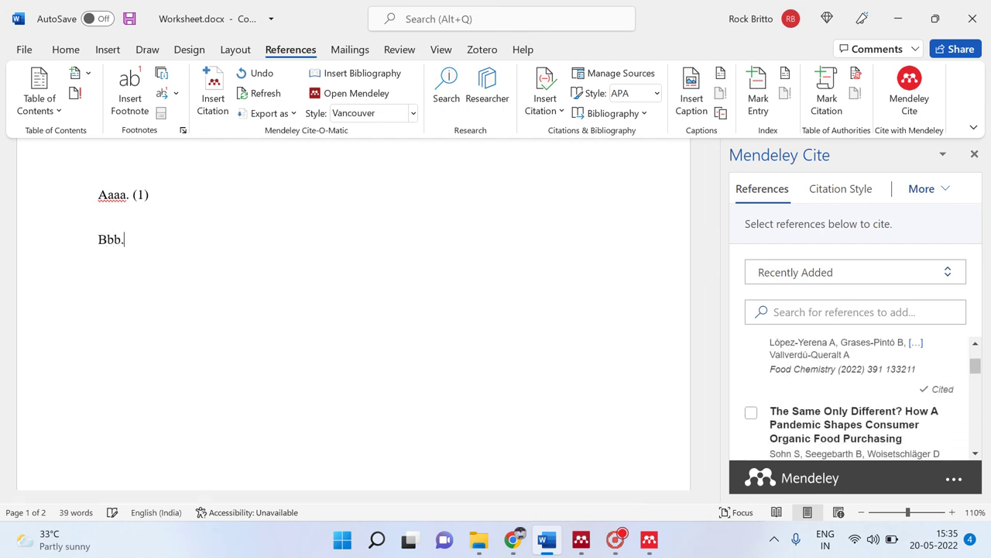
left_click(751, 413)
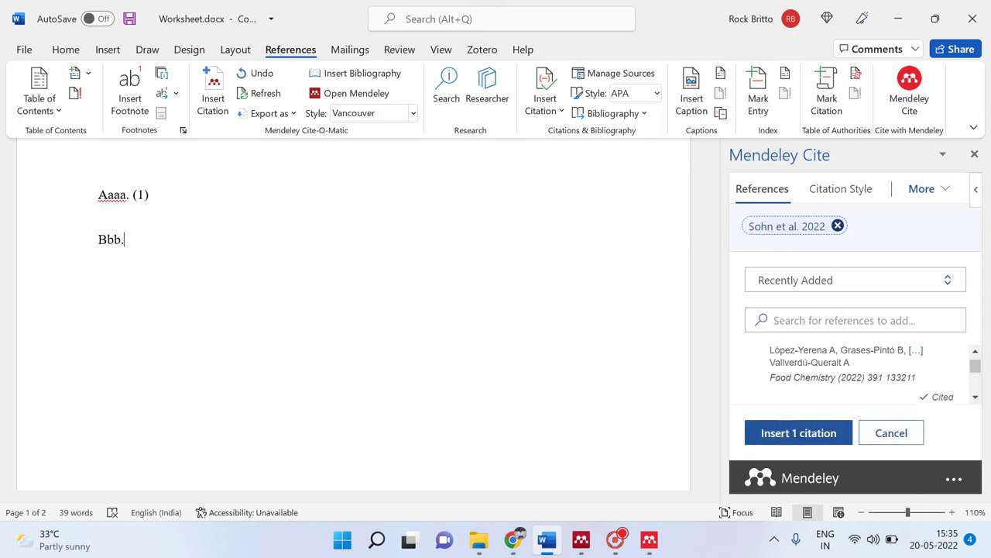
left_click(801, 436)
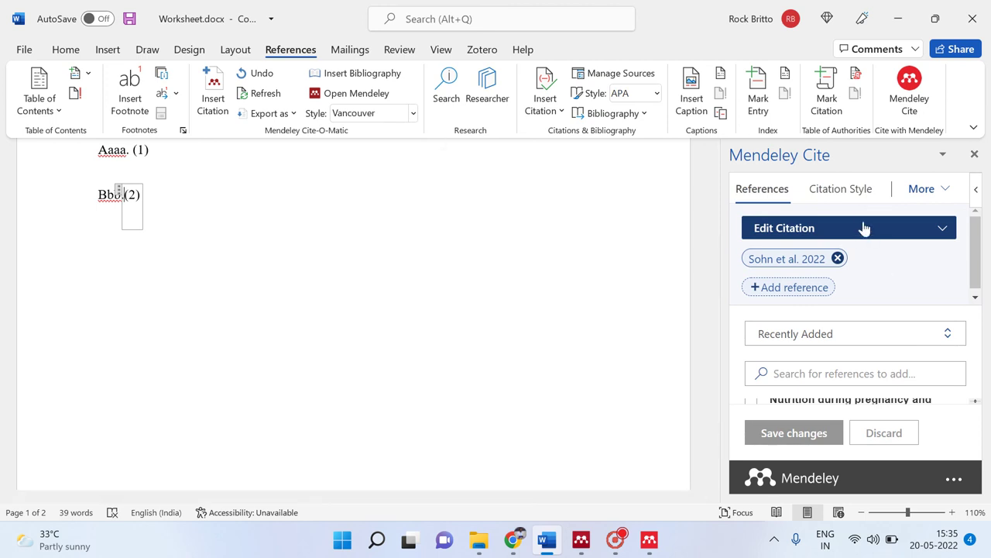
Step: Add the heading "Bibliography:" a few lines below the "Bbb." citation and insert the Mendeley Cite bibliography under it
left_click(161, 196)
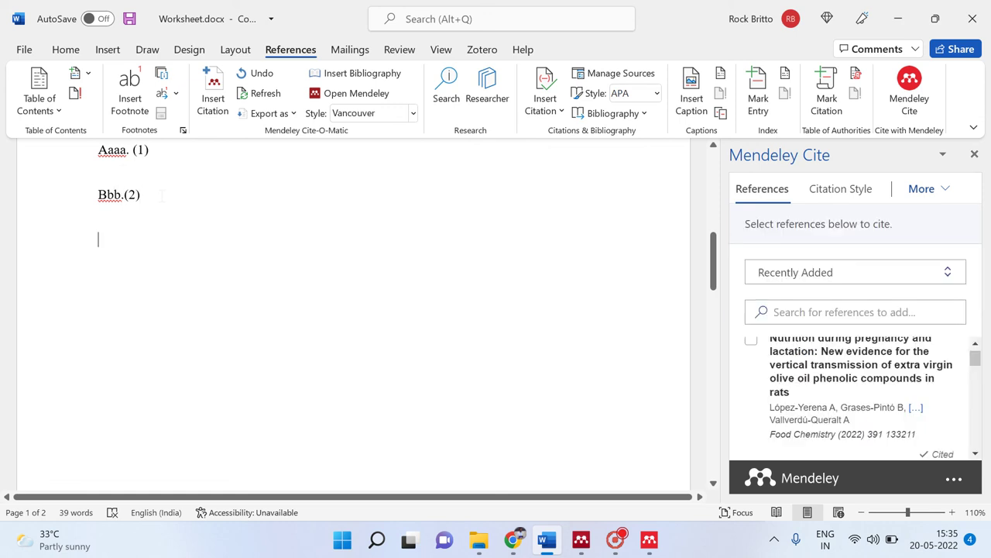
key("Return")
key("Return")
key("Return")
key("Return")
type("Bibliography:")
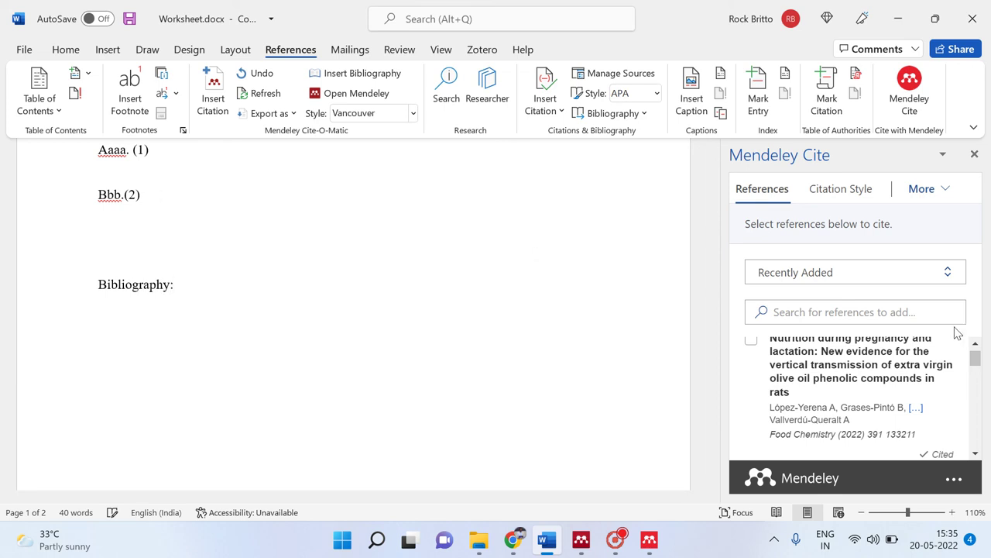
key("Return")
left_click(947, 189)
left_click(903, 216)
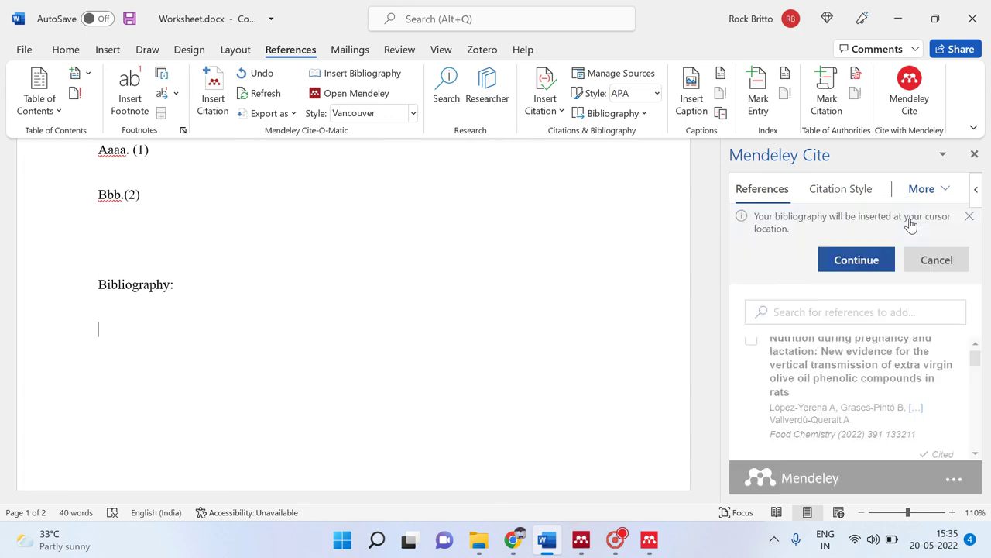
left_click(857, 260)
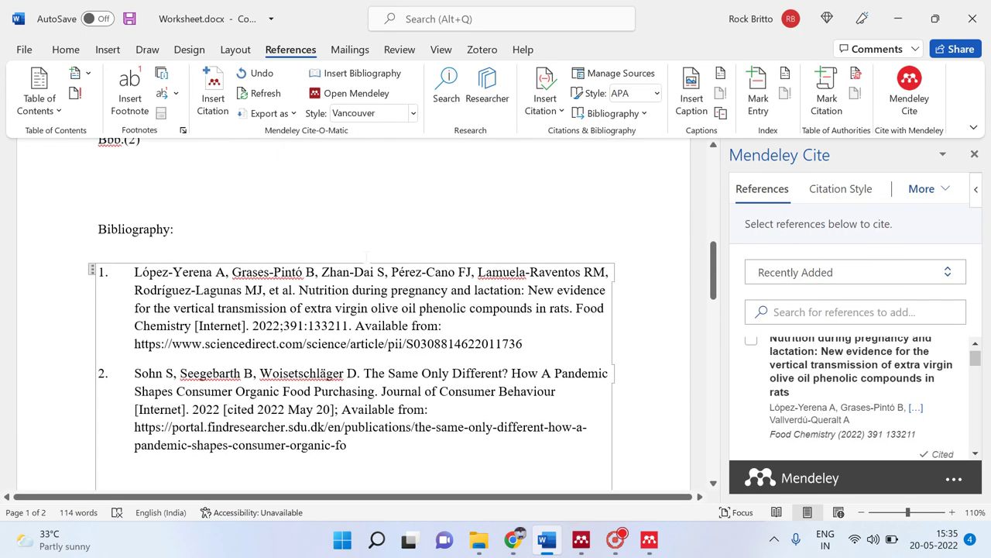
Step: Move the "Bbb." line together with its citation above the "Aaaa." line
scroll(482, 310, "up", 2)
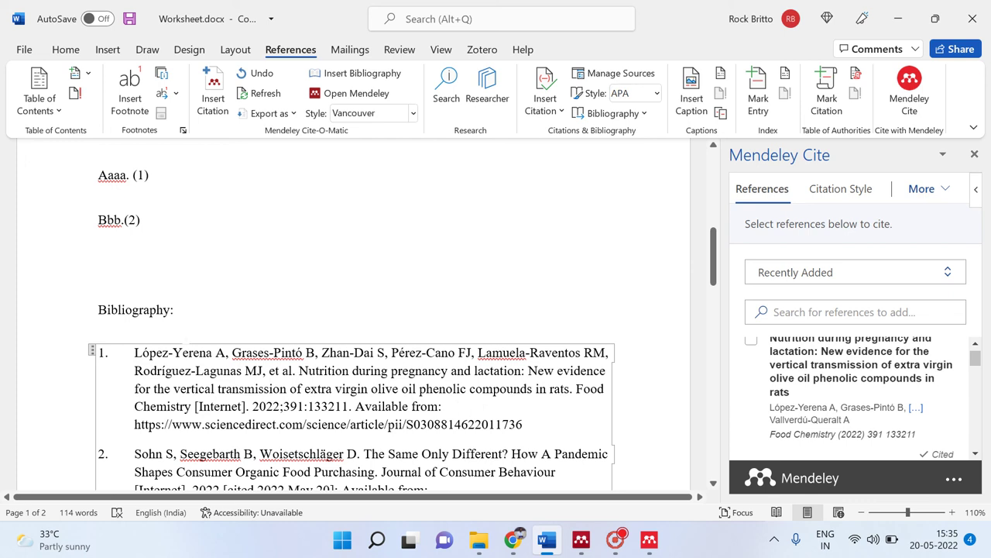
triple_click(141, 250)
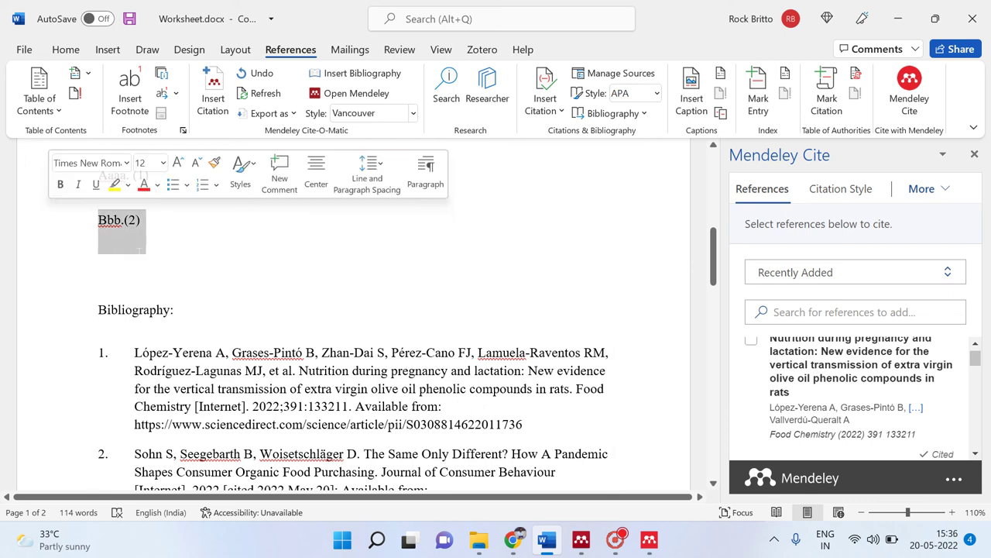
left_click_drag(106, 222, 97, 200)
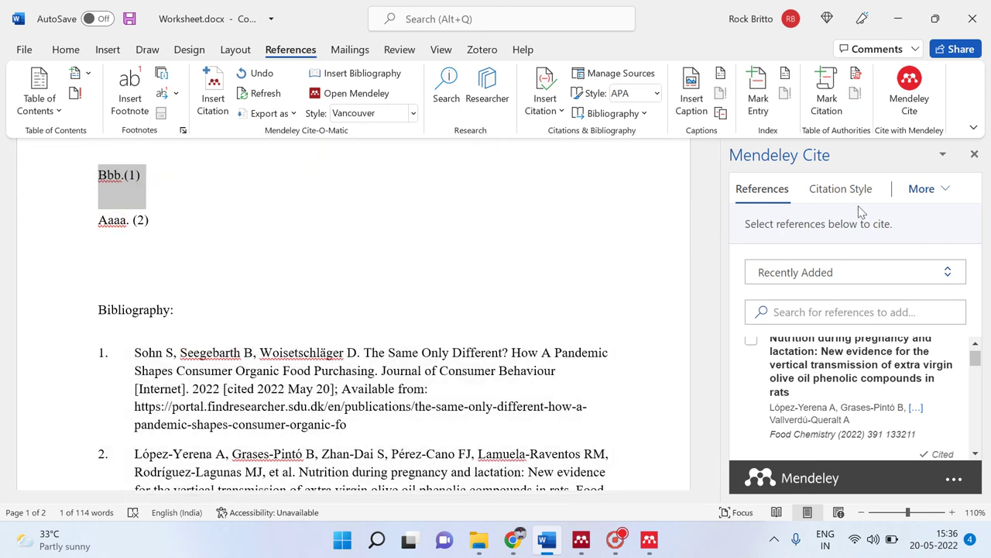
Step: Update the Mendeley Cite references from the library and change the citation style to American Political Science Association
left_click(926, 192)
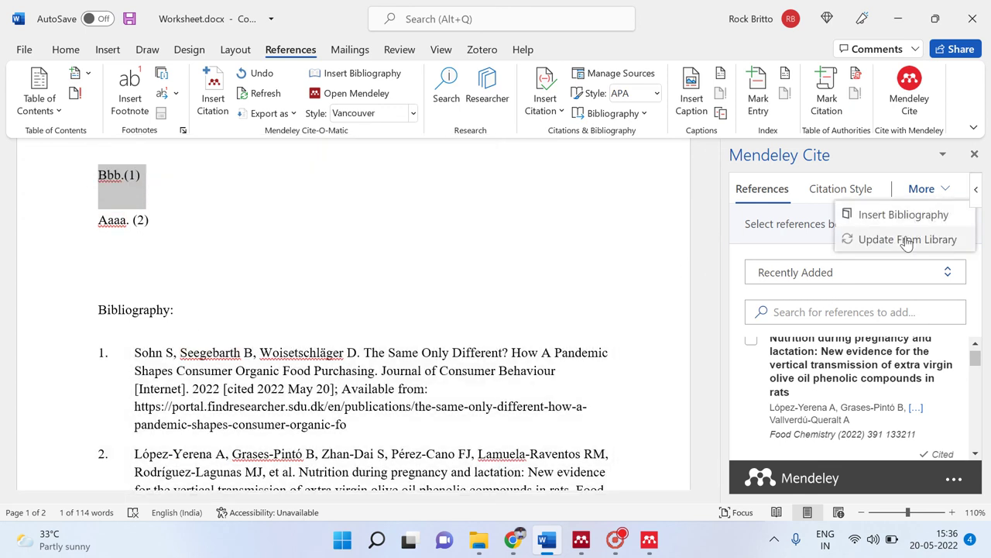
left_click(843, 247)
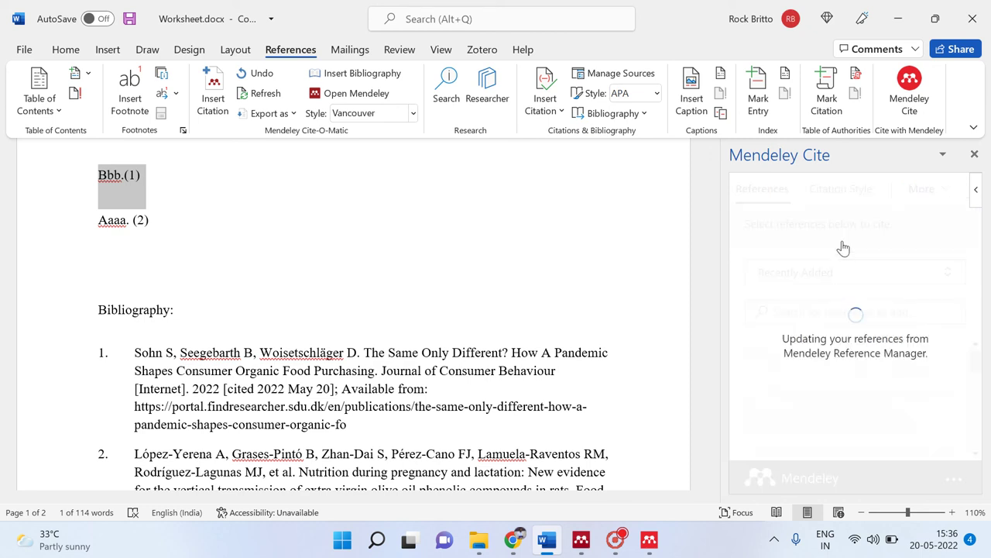
left_click(837, 190)
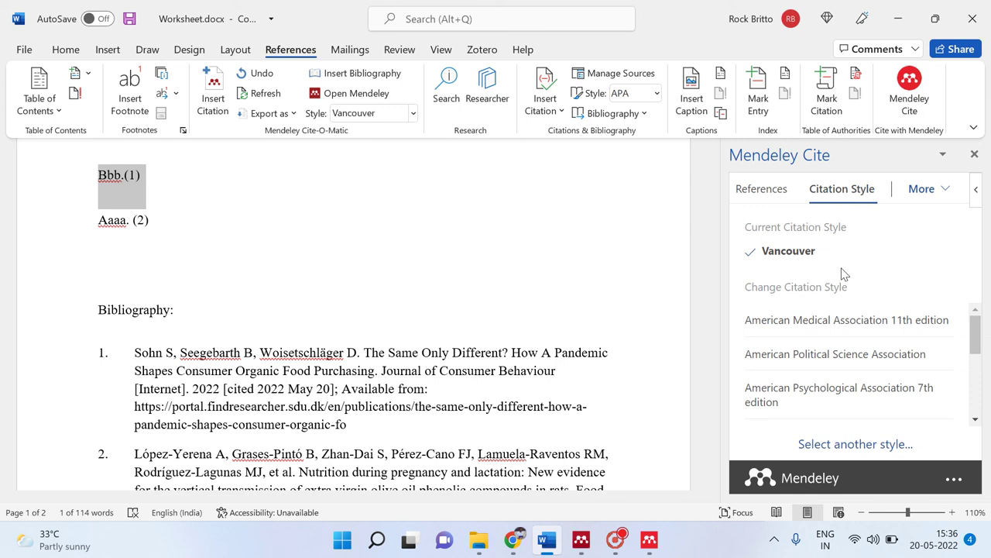
left_click(847, 364)
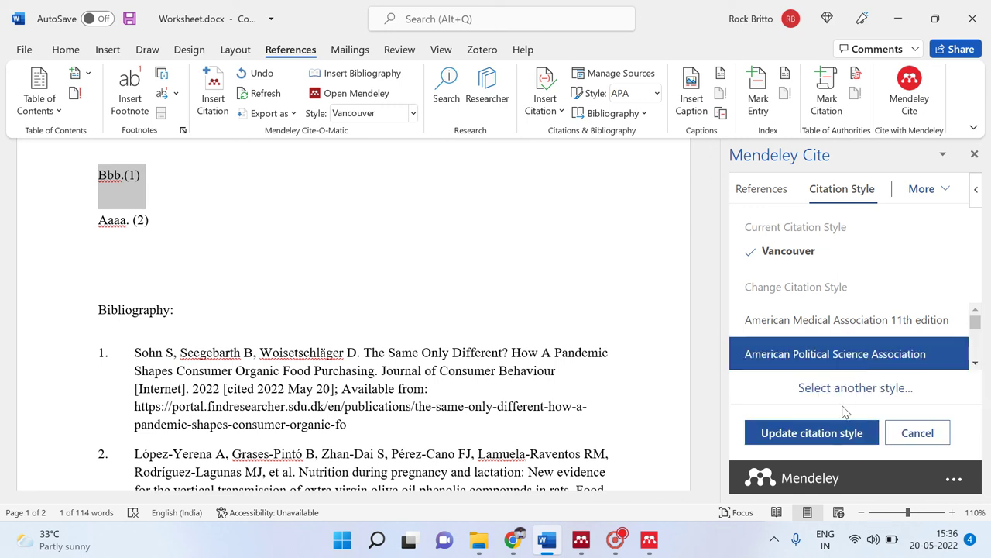
left_click(836, 436)
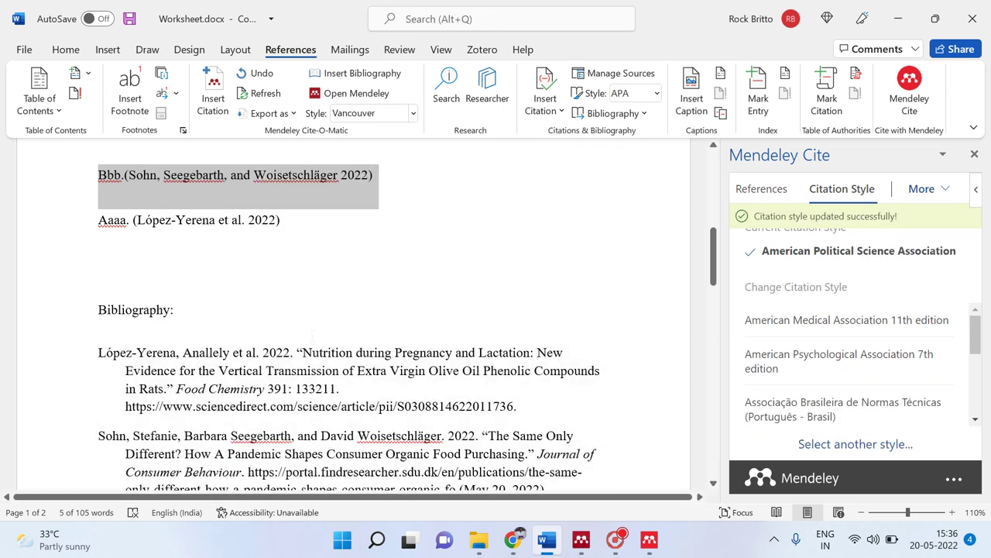
Step: Review how the in-text citations and bibliography are formatted in the new style, and return to the comparison table at the document's start
scroll(235, 228, "down", 2)
scroll(235, 228, "up", 3)
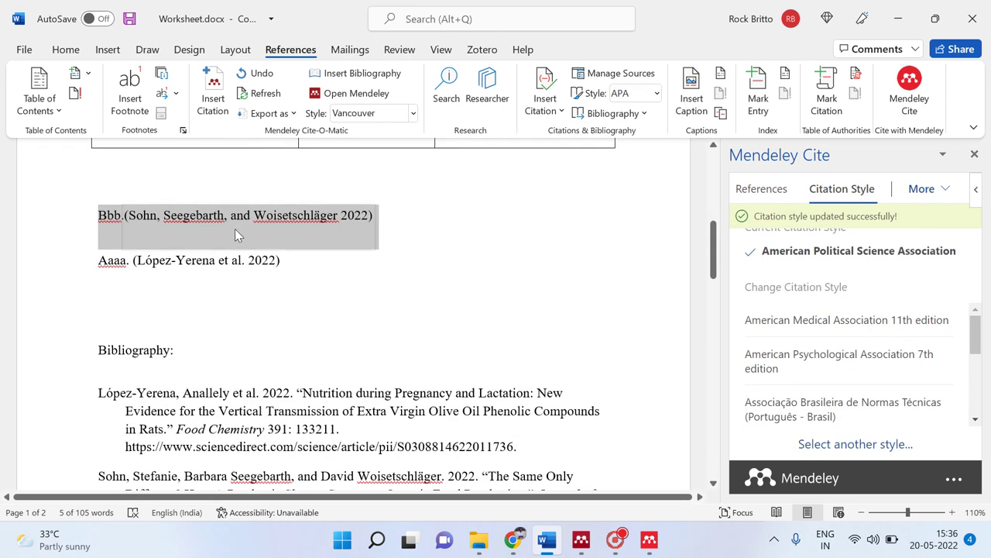
scroll(227, 223, "down", 5)
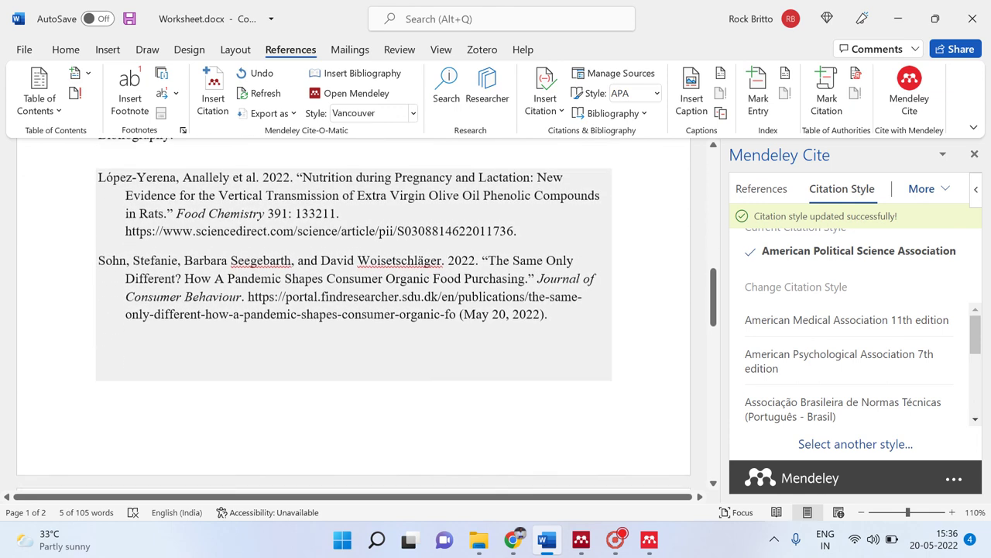
scroll(354, 310, "down", 4)
mouse_move(976, 341)
left_mouse_down()
mouse_move(976, 391)
mouse_move(976, 332)
left_mouse_up()
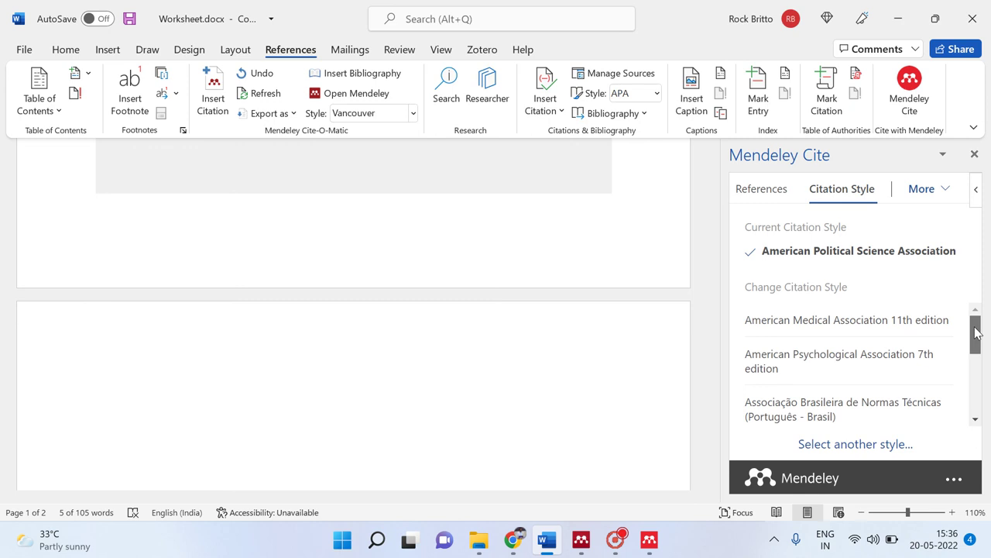
scroll(626, 291, "up", 3)
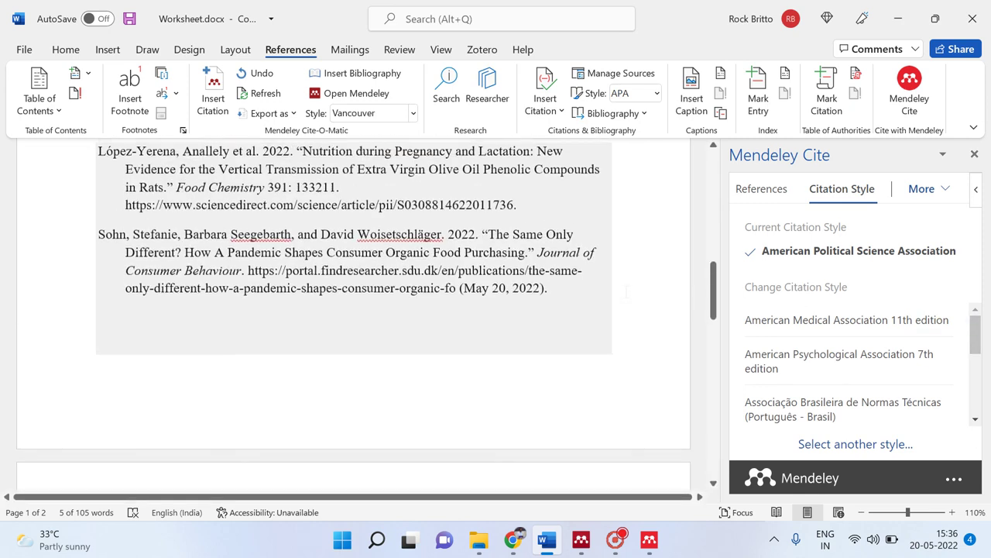
scroll(626, 291, "up", 10)
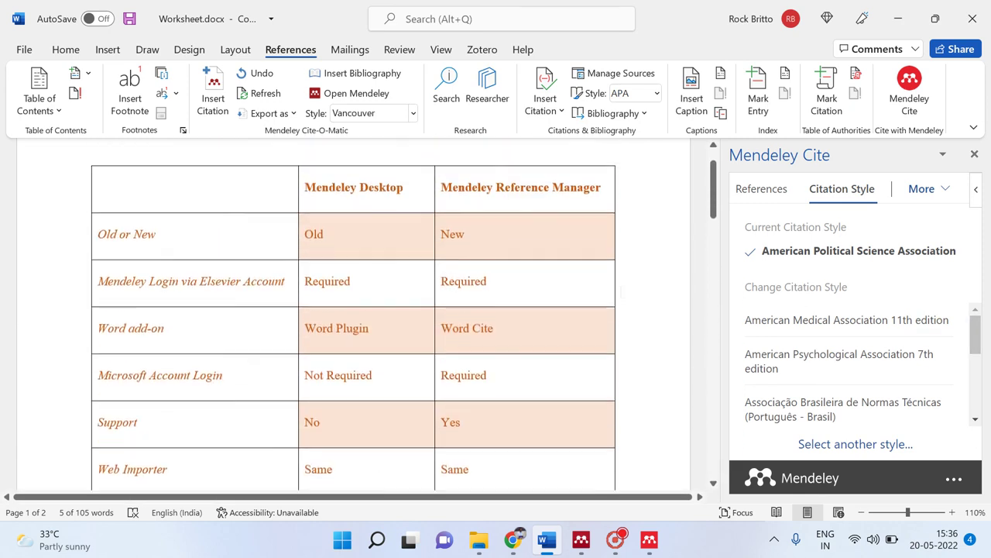
scroll(622, 291, "up", 3)
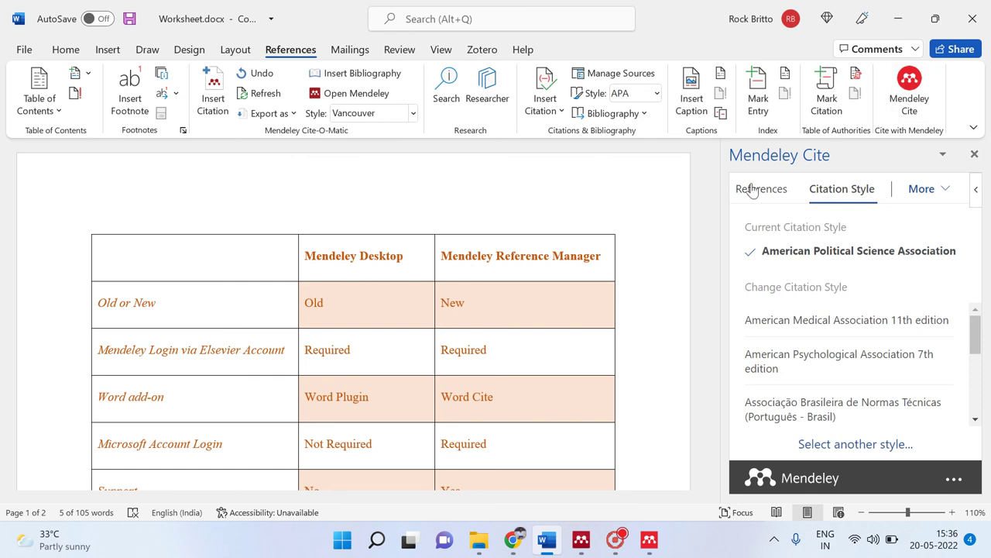
Step: Switch to Mendeley Reference Manager, examine the options for adding references and the library import formats, and return to Word
left_click(651, 553)
left_click(295, 132)
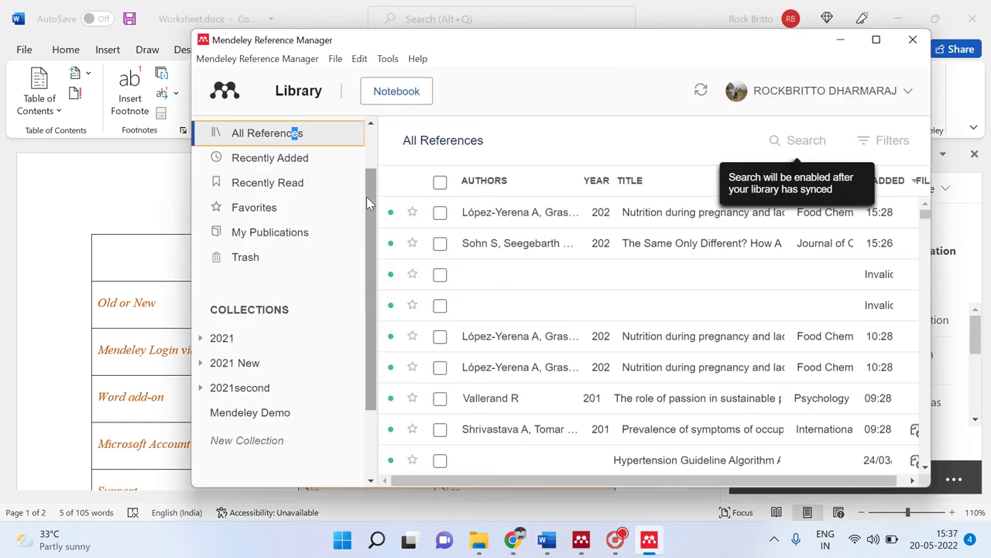
scroll(367, 160, "up", 1)
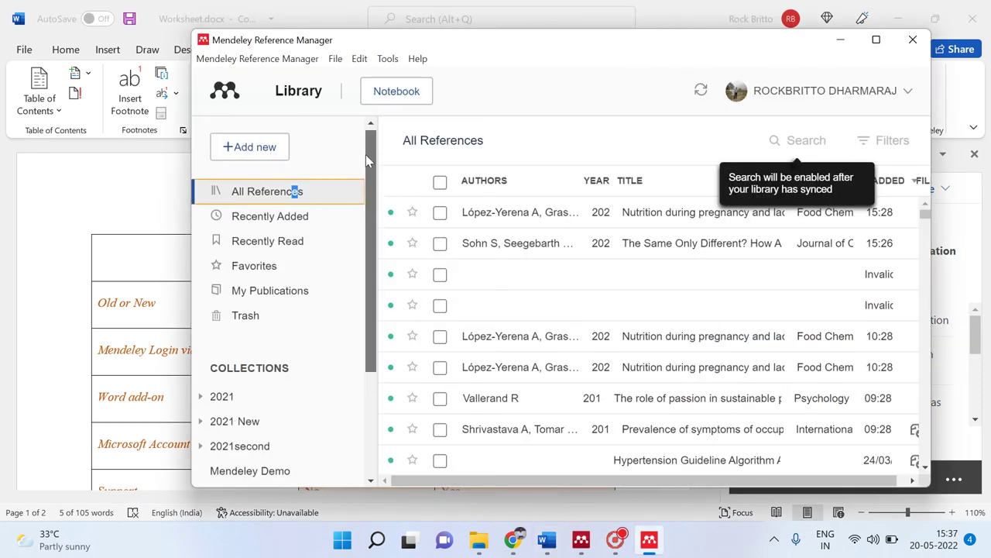
left_click(272, 155)
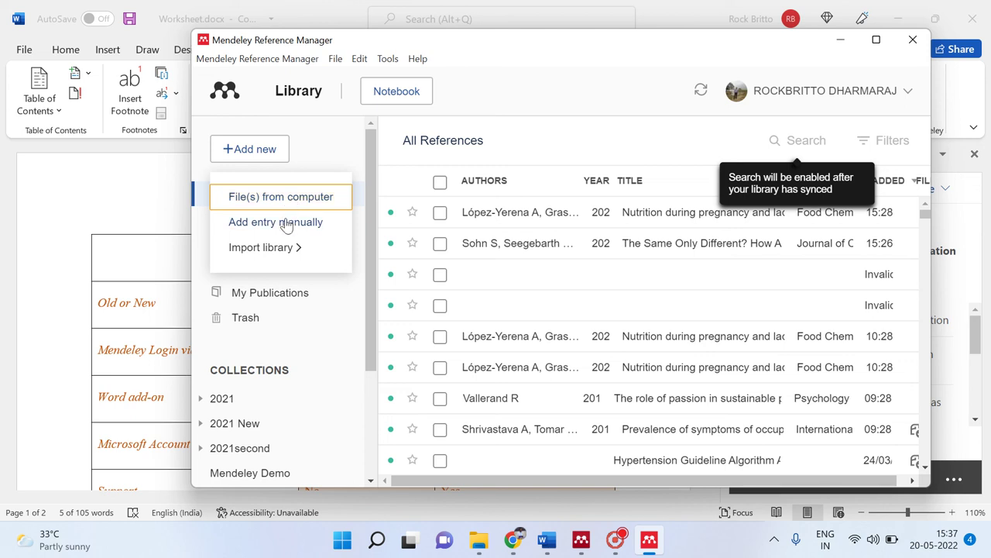
mouse_move(285, 260)
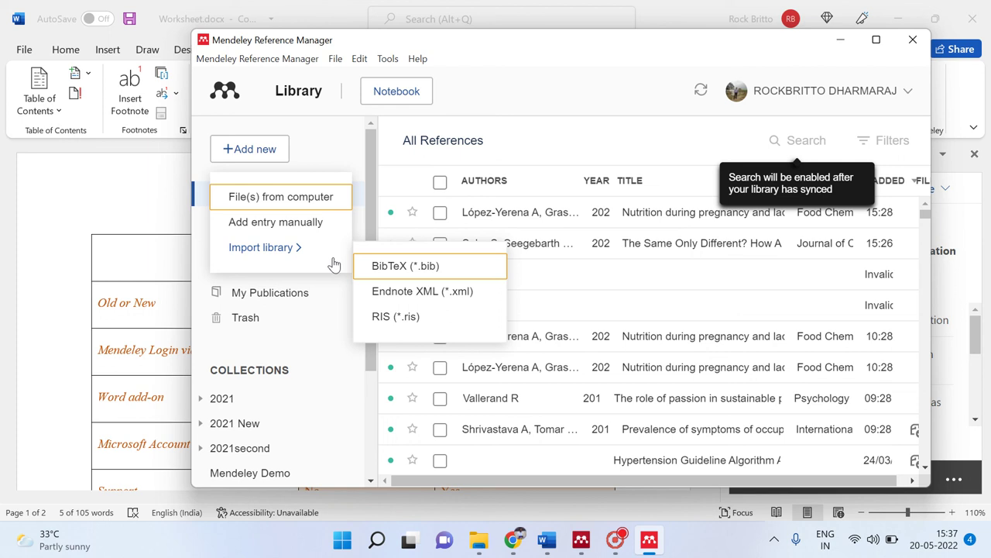
left_click(876, 40)
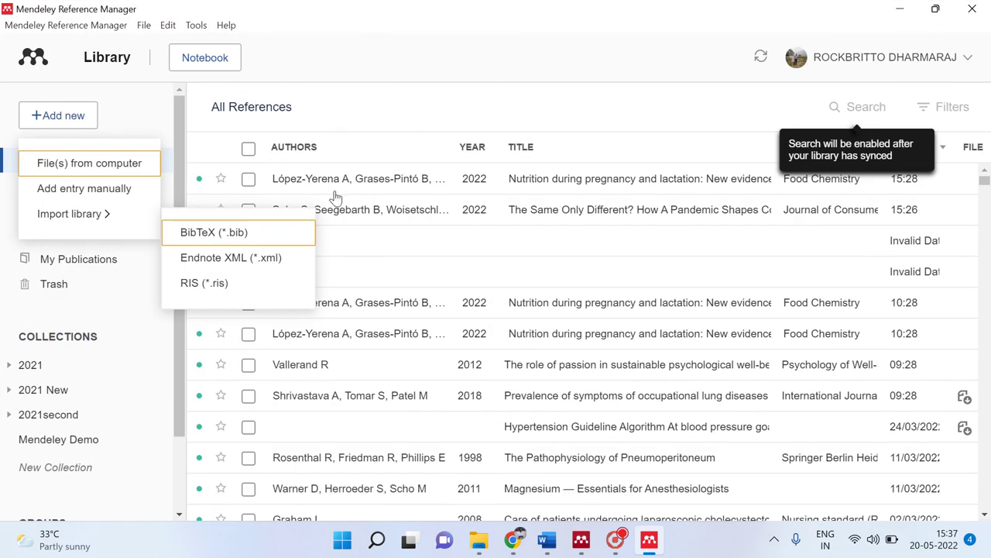
scroll(89, 353, "down", 1)
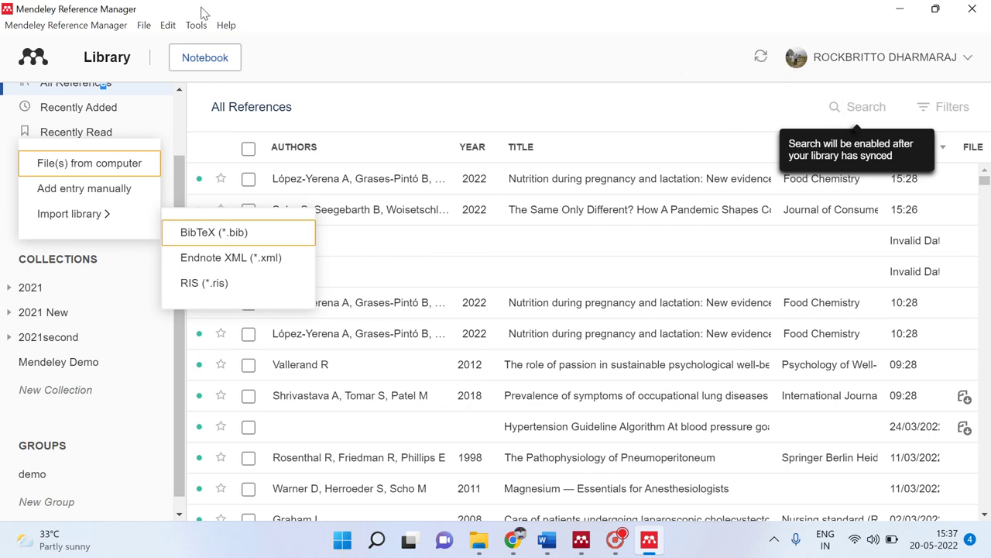
left_click(936, 8)
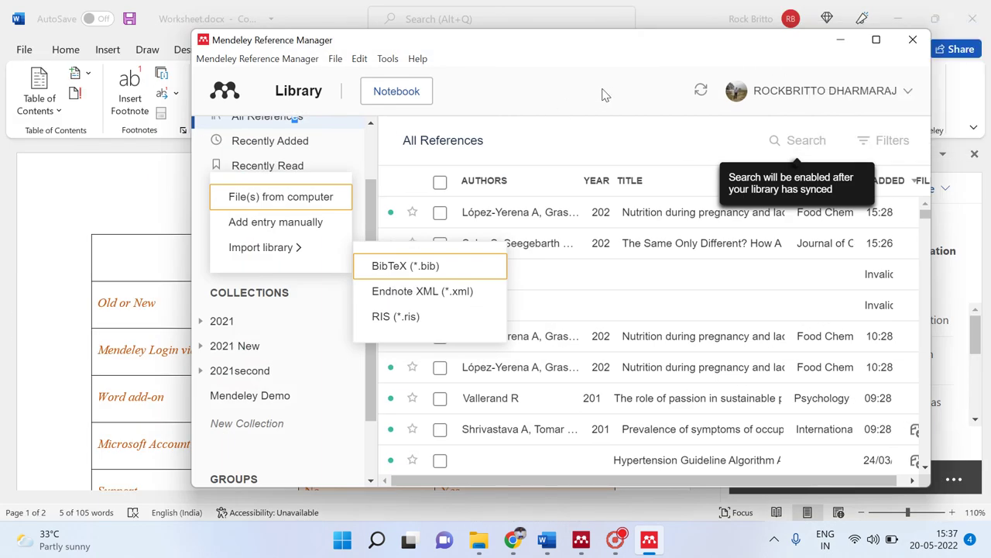
left_click(151, 185)
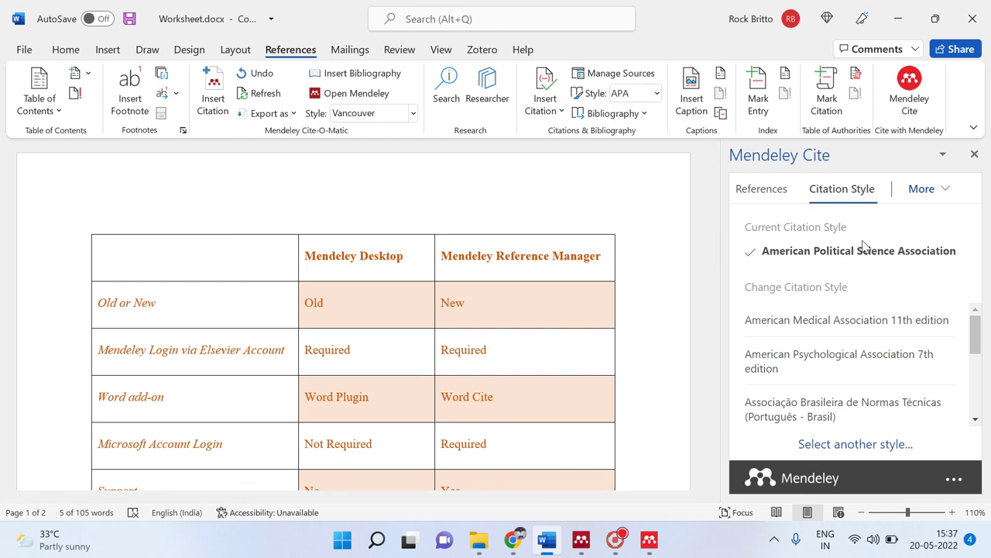